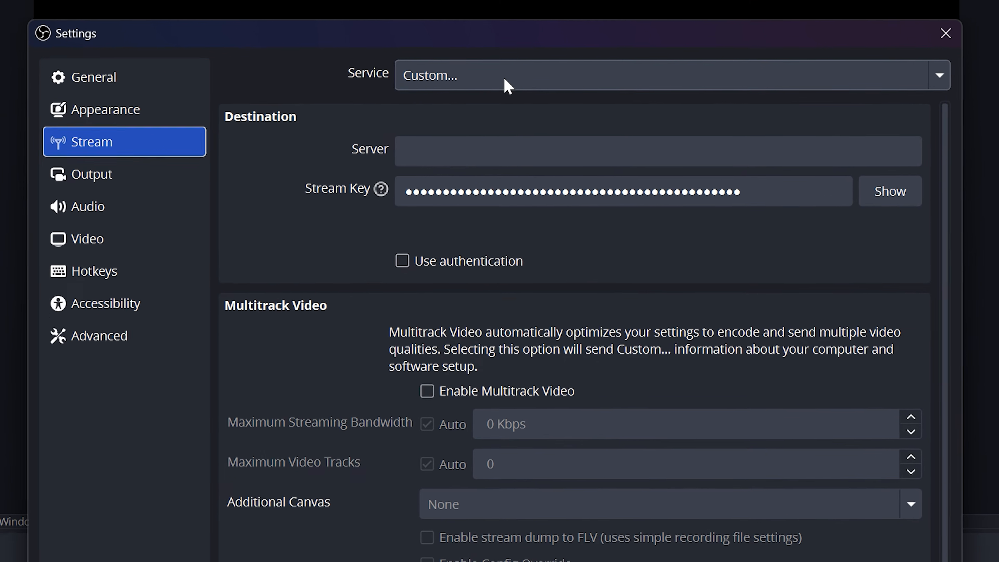
Step: Set the streaming service to Twitch and start connecting the Twitch account
left_click(504, 74)
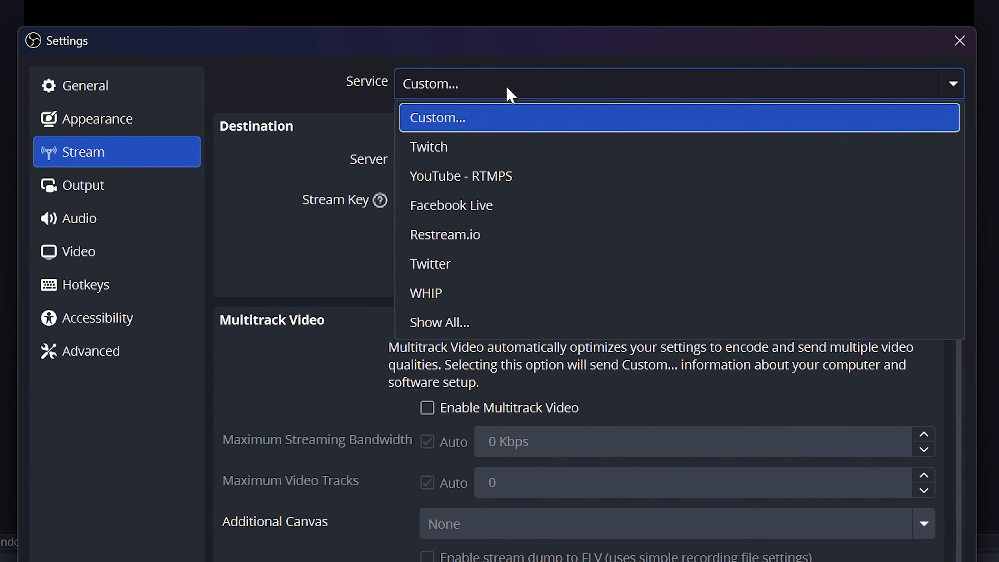
left_click(502, 148)
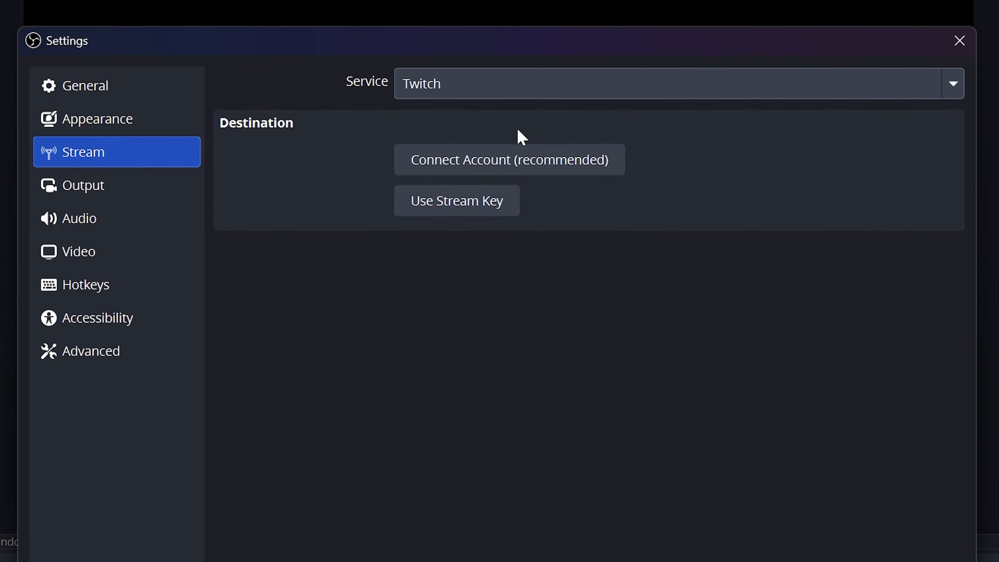
left_click(513, 173)
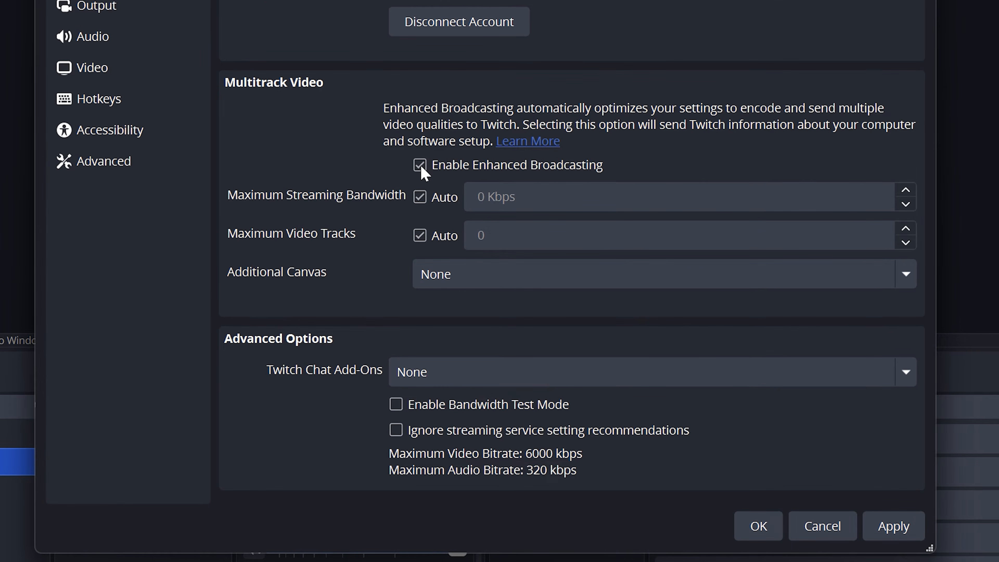
Step: Disable Enhanced Broadcasting, choose to ignore the streaming service setting recommendations despite the override warning, and apply the stream settings
left_click(420, 165)
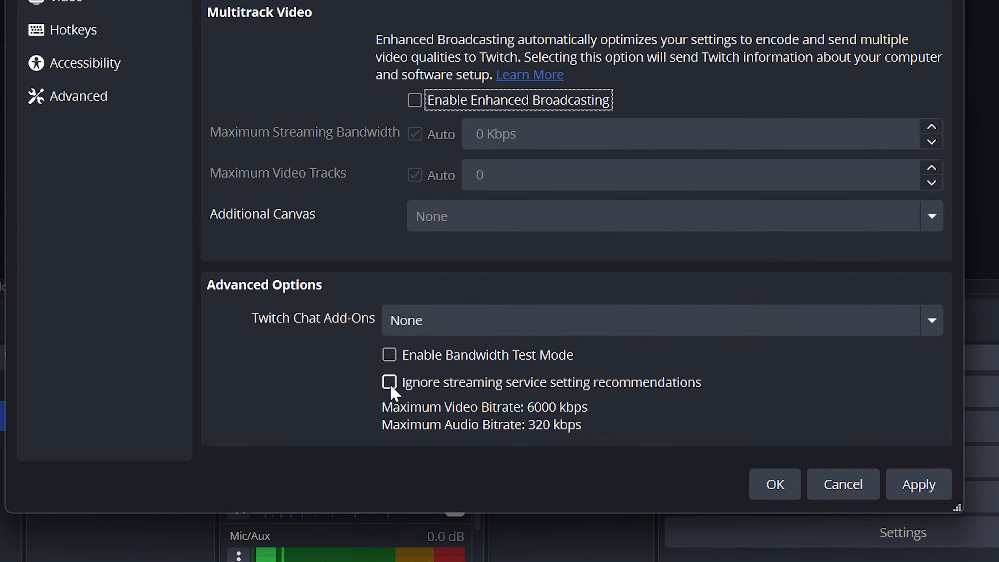
left_click(395, 386)
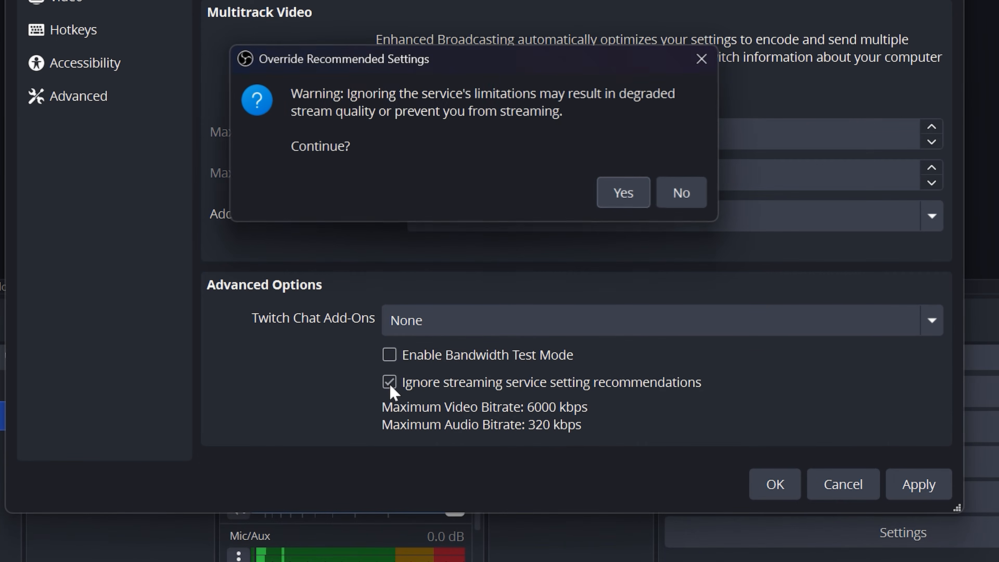
left_click(628, 206)
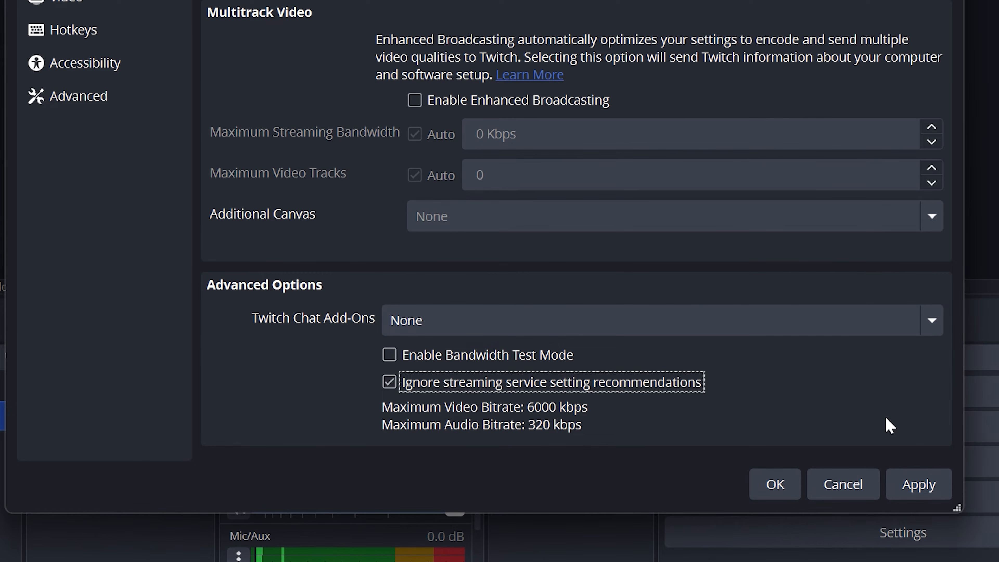
left_click(916, 485)
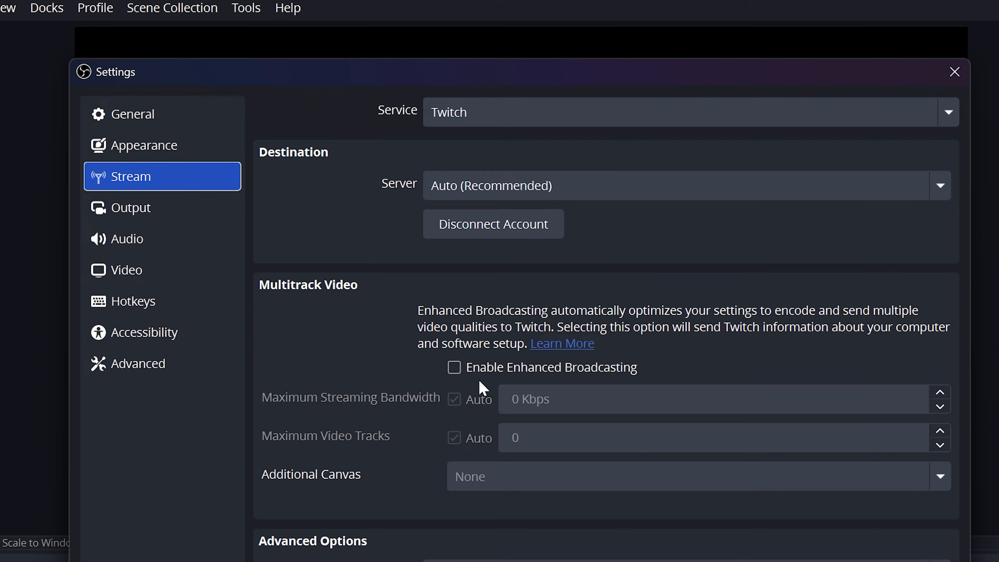
Step: Use the Advanced output mode and NVIDIA NVENC H.264 as the streaming video encoder
left_click(192, 214)
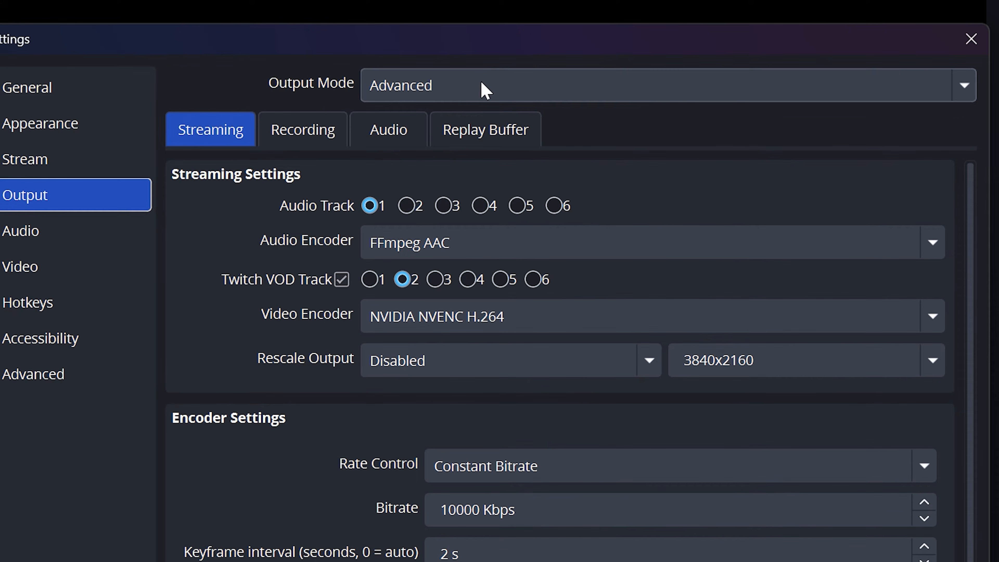
left_click(482, 85)
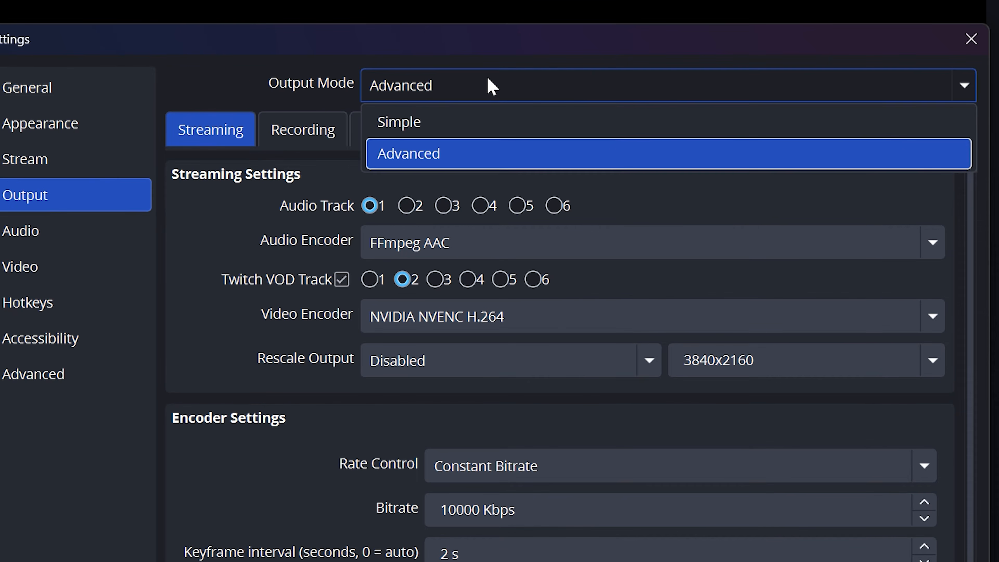
left_click(468, 156)
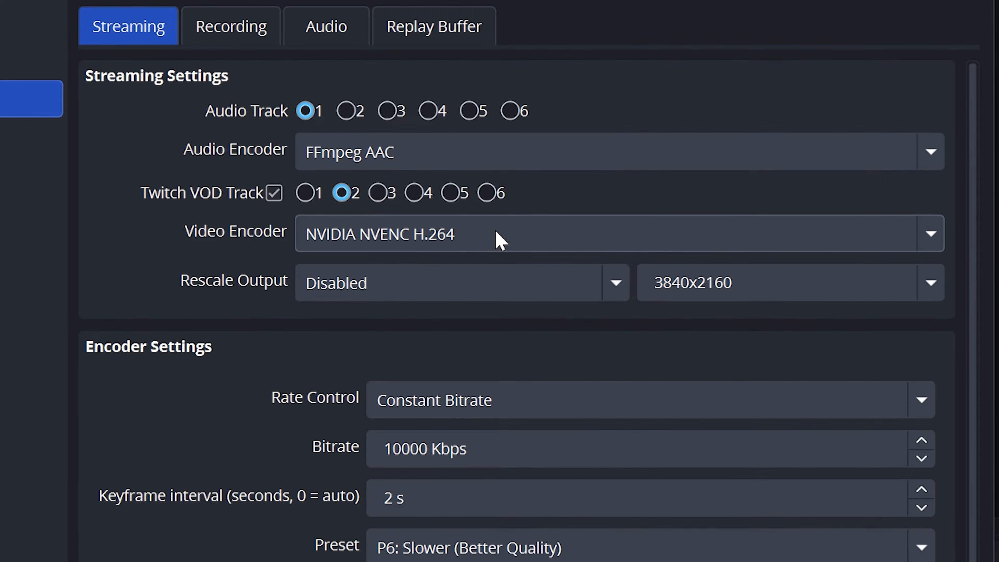
left_click(495, 287)
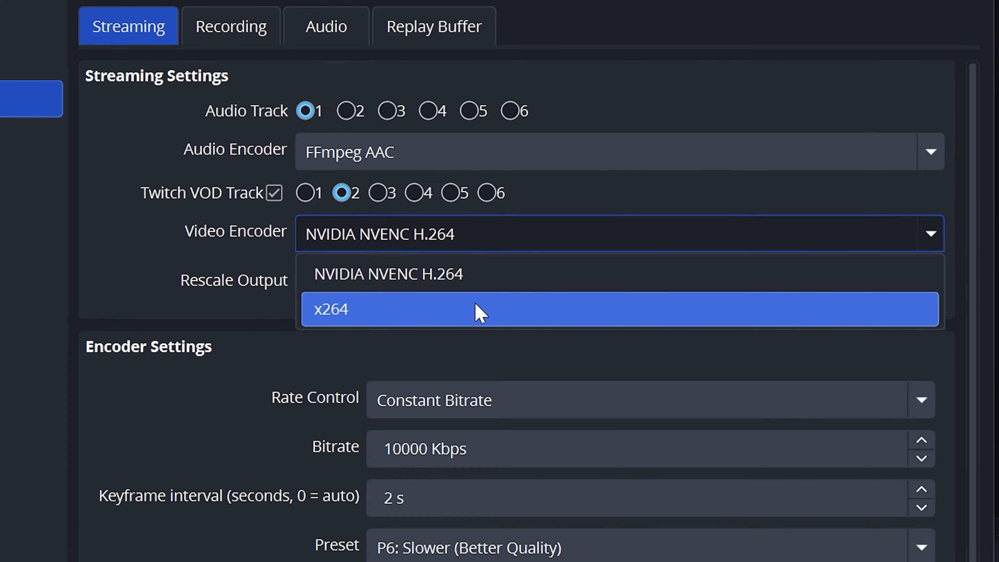
left_click(393, 286)
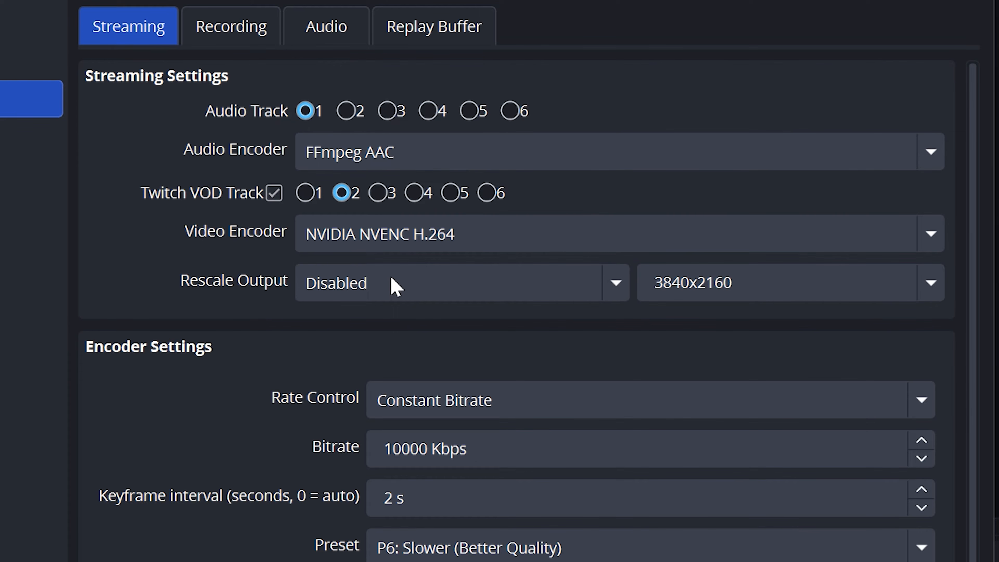
Step: Set the streaming encoder's rate control to Constant Bitrate and its bitrate to 8000 Kbps
scroll(225, 388, "down", 2)
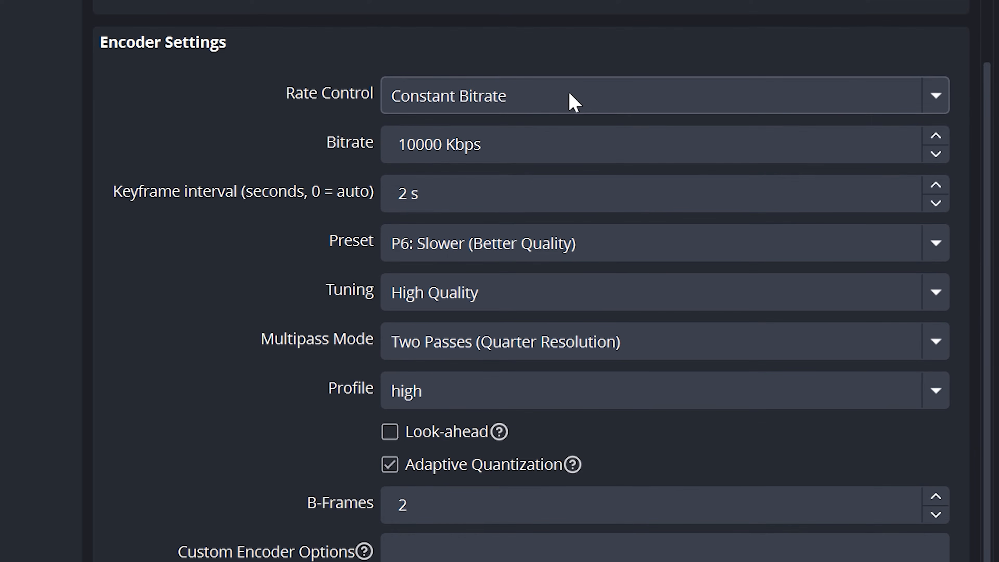
left_click(564, 98)
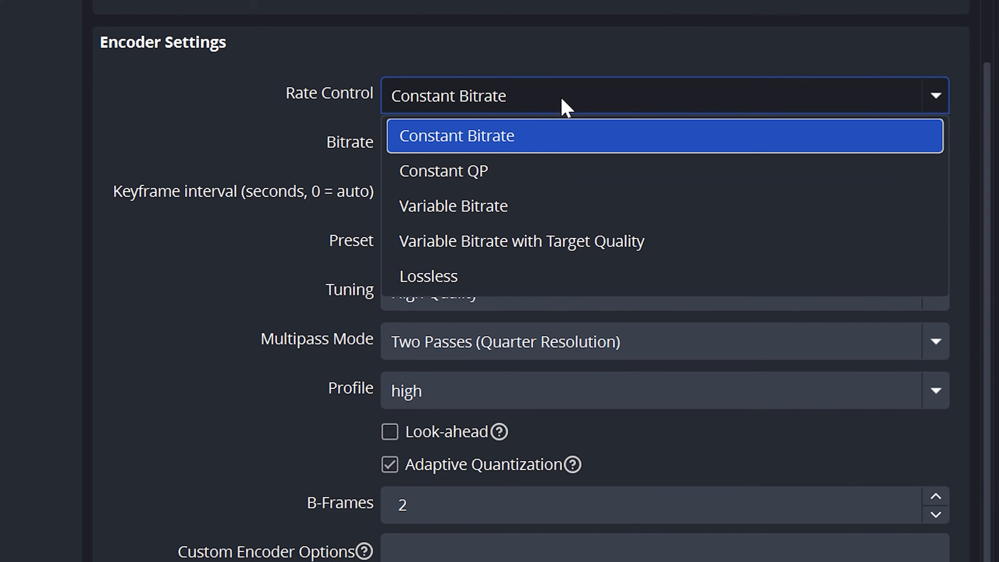
left_click(552, 139)
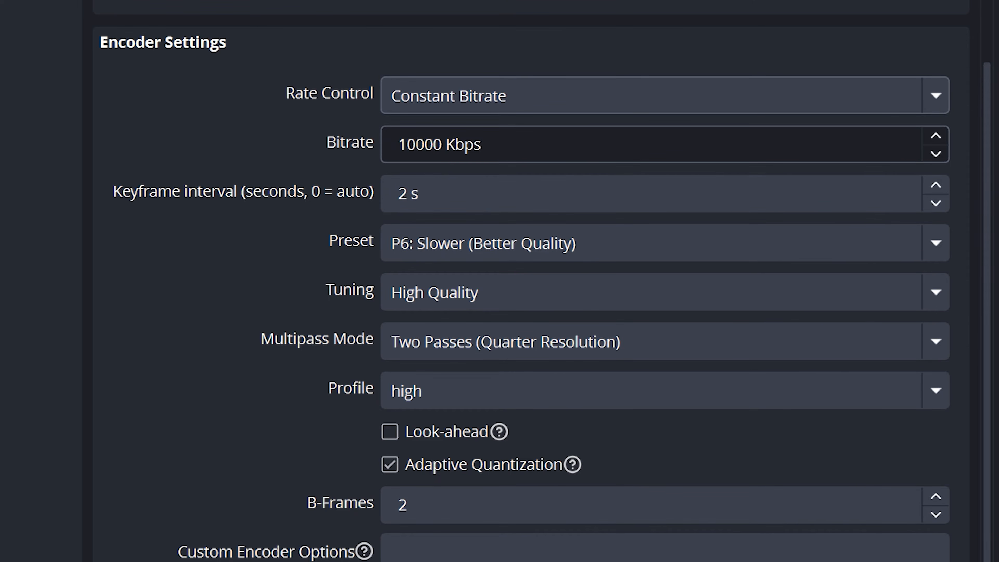
left_click(552, 142)
key("ctrl+a")
type("8000")
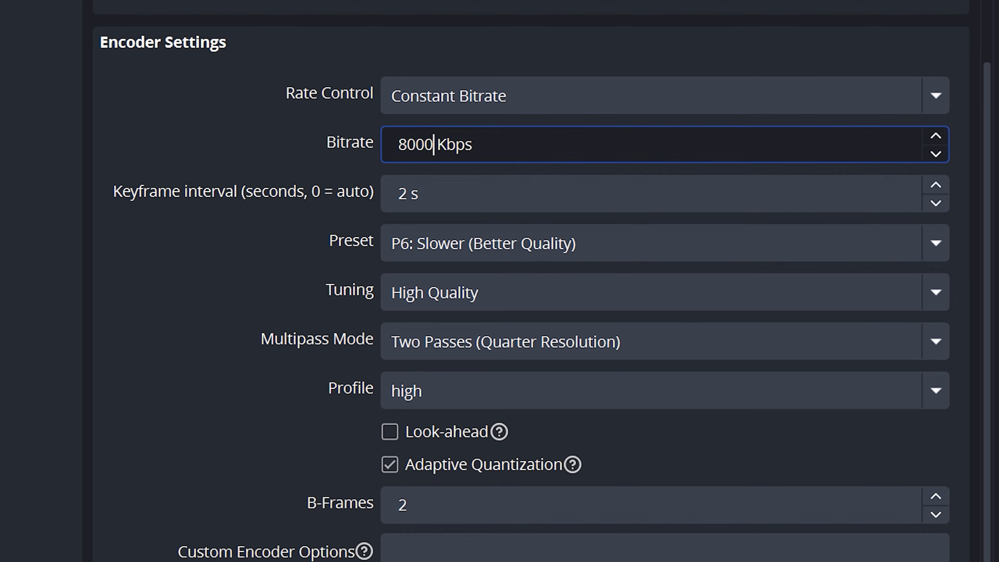
Step: Try a streaming bitrate of 10000 Kbps and set it back to 8000 Kbps
key("ctrl+a")
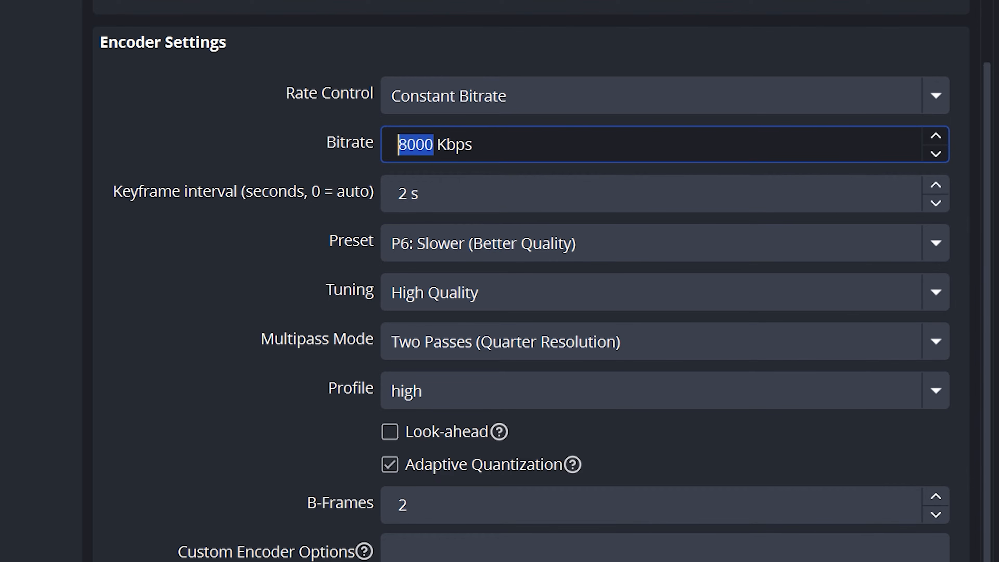
type("10000")
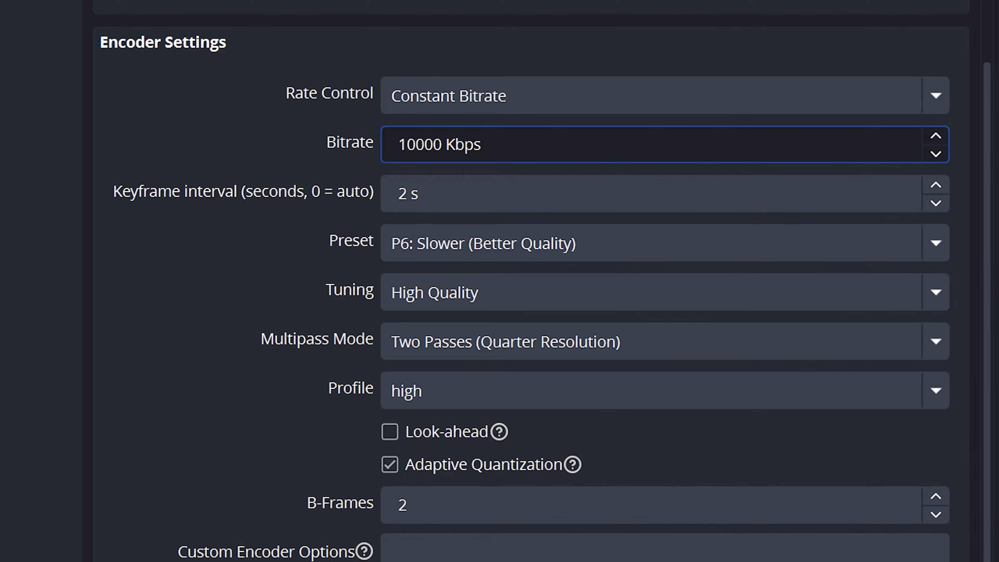
key("ctrl+a")
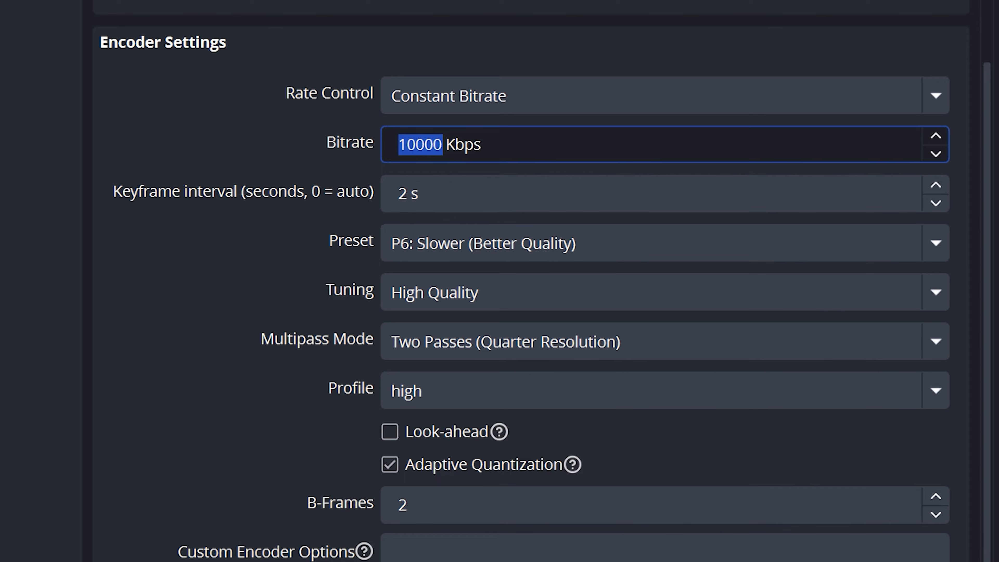
type("8000")
left_click(555, 119)
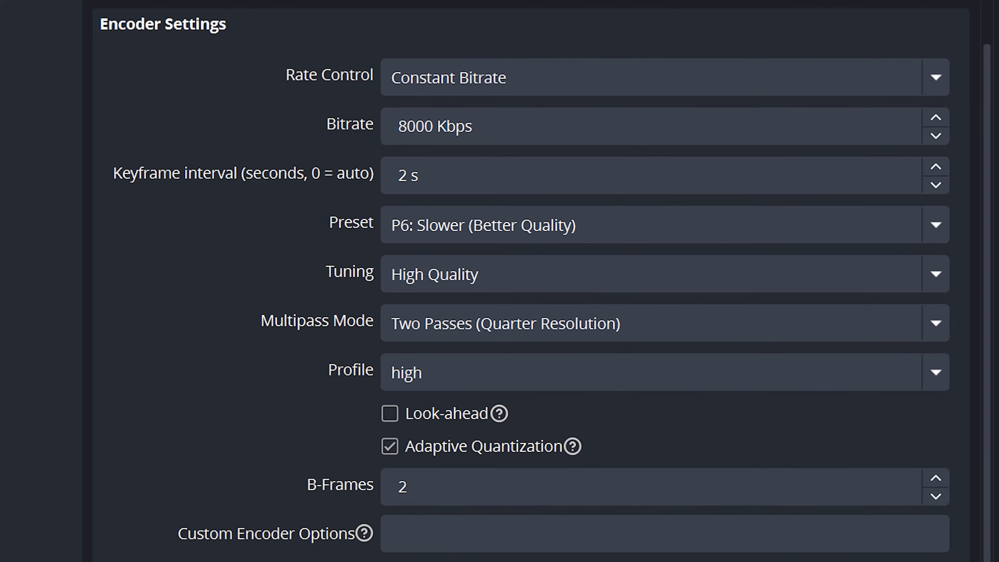
Step: Set the encoder's multipass mode to Two Passes (Quarter Resolution) and apply the streaming output settings
left_click(621, 232)
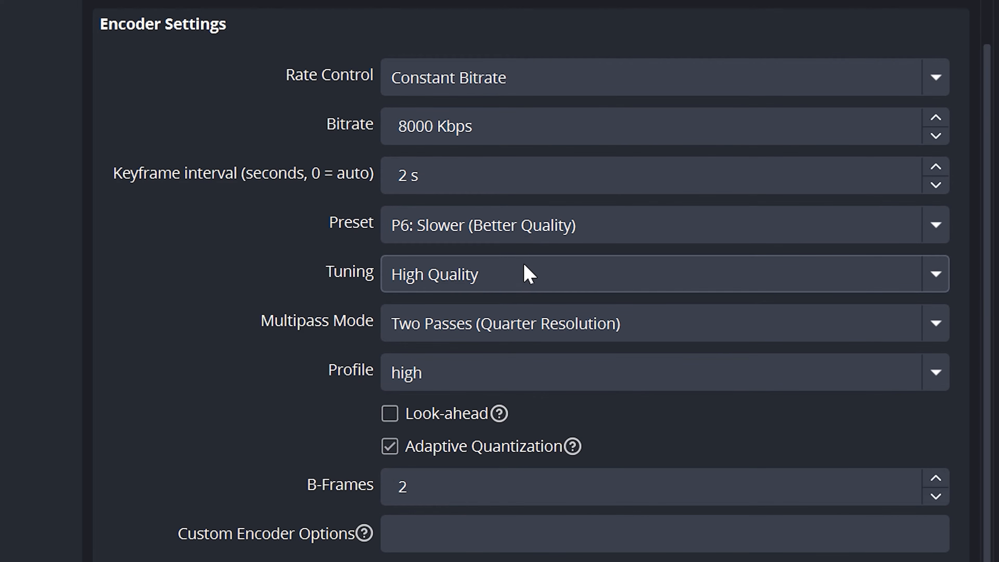
left_click(671, 333)
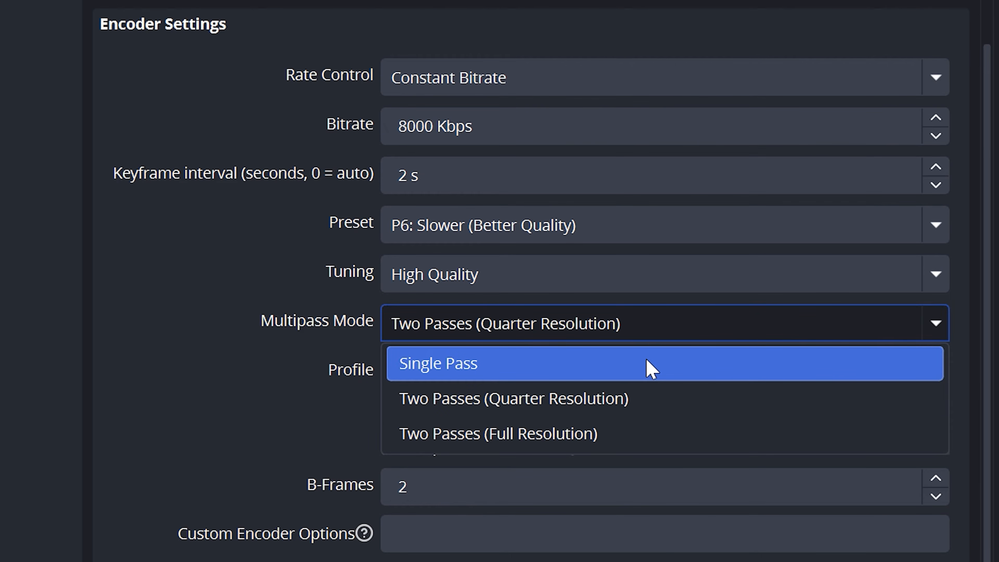
left_click(648, 392)
scroll(463, 320, "down", 2)
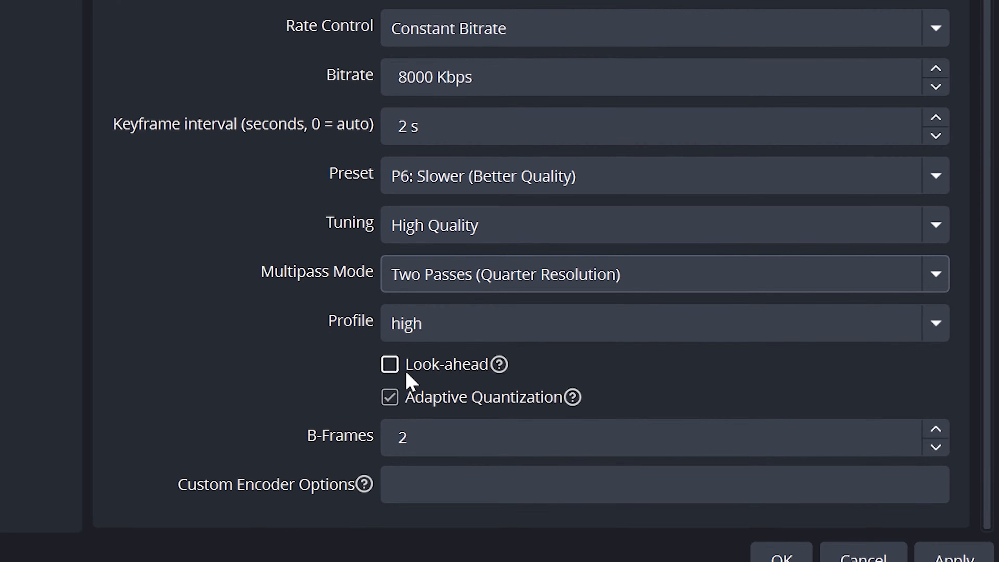
left_click(435, 430)
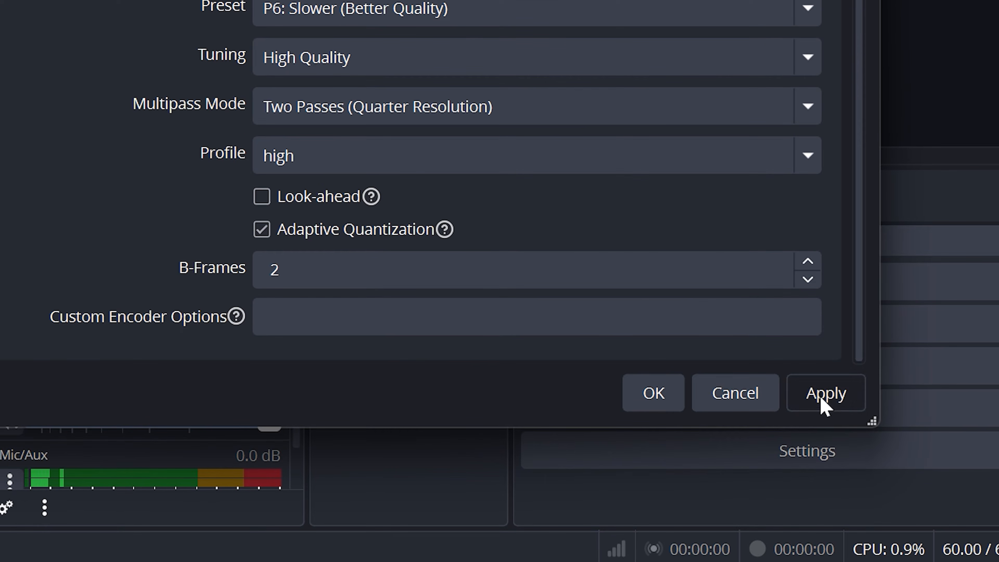
left_click(954, 558)
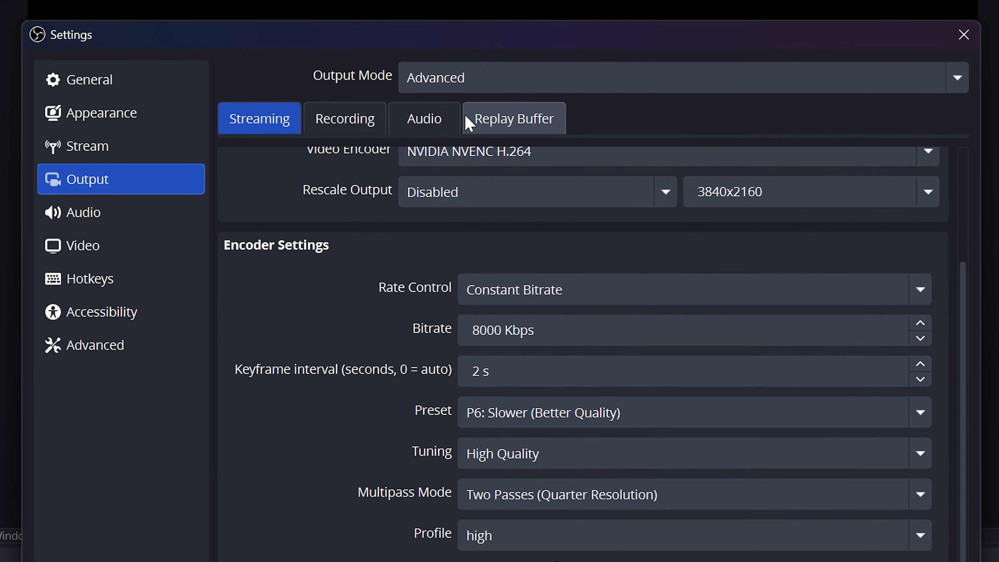
Step: Set the output audio bitrate of Track 1 to 160 and apply the change
left_click(425, 121)
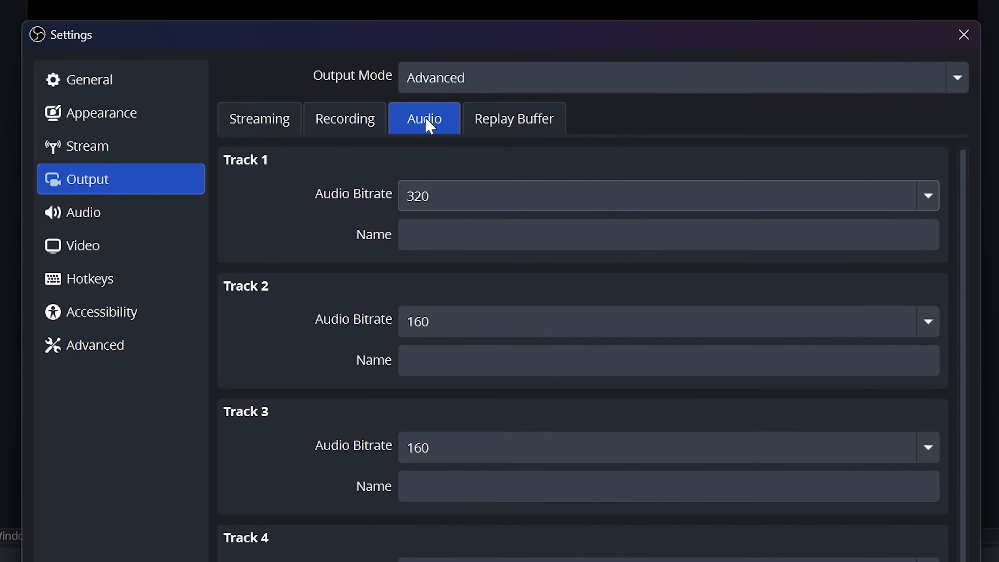
left_click(464, 193)
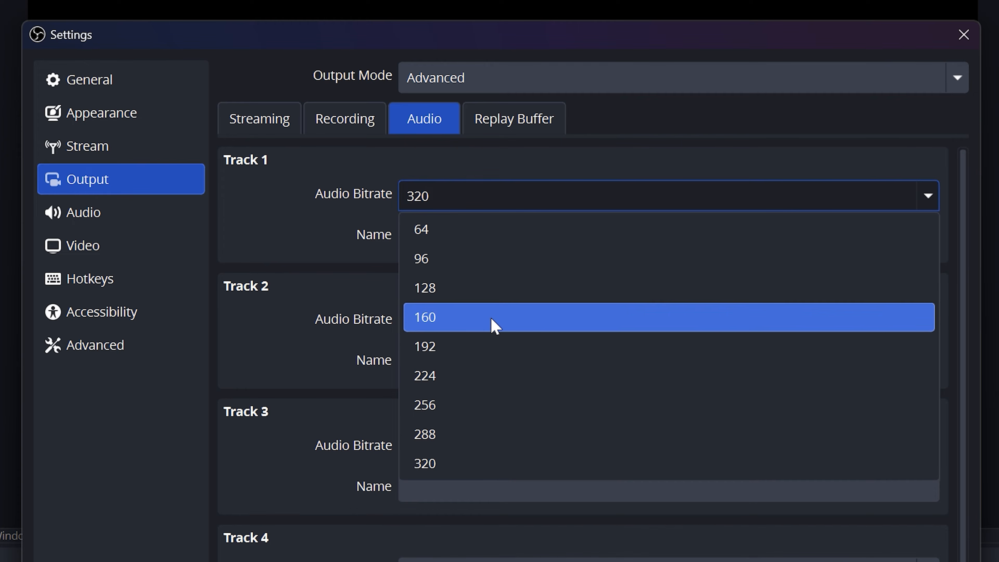
left_click(494, 318)
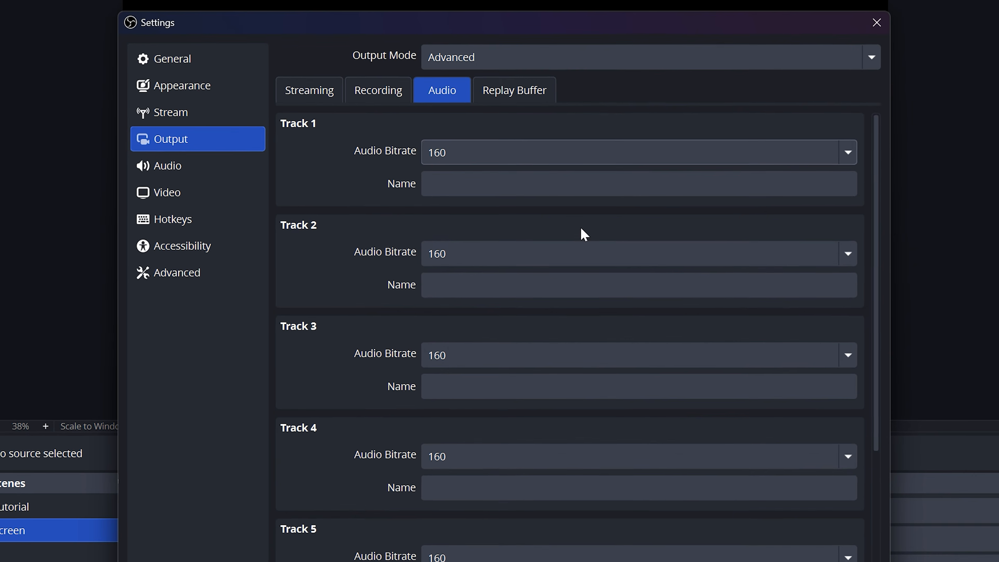
left_click(834, 561)
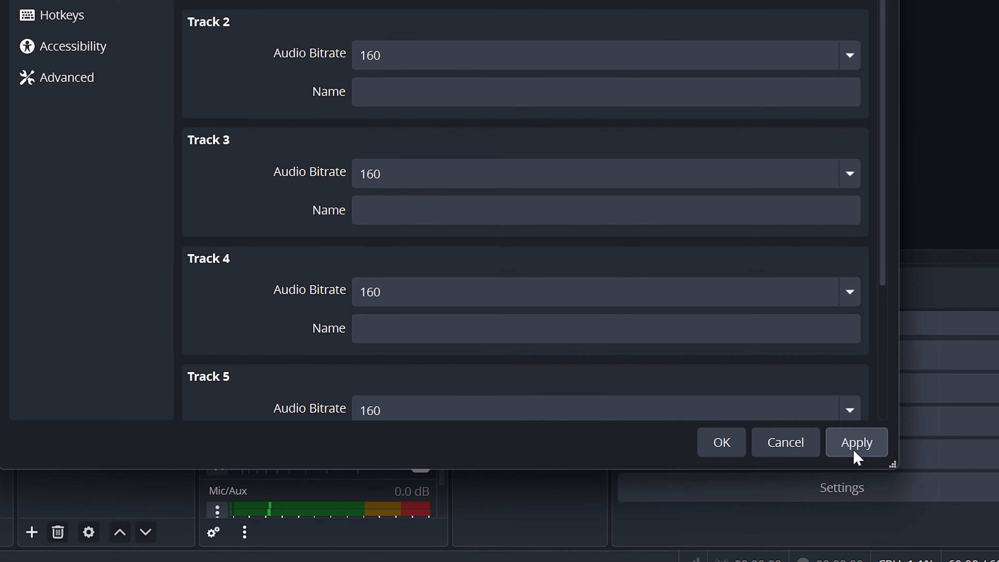
left_click(855, 451)
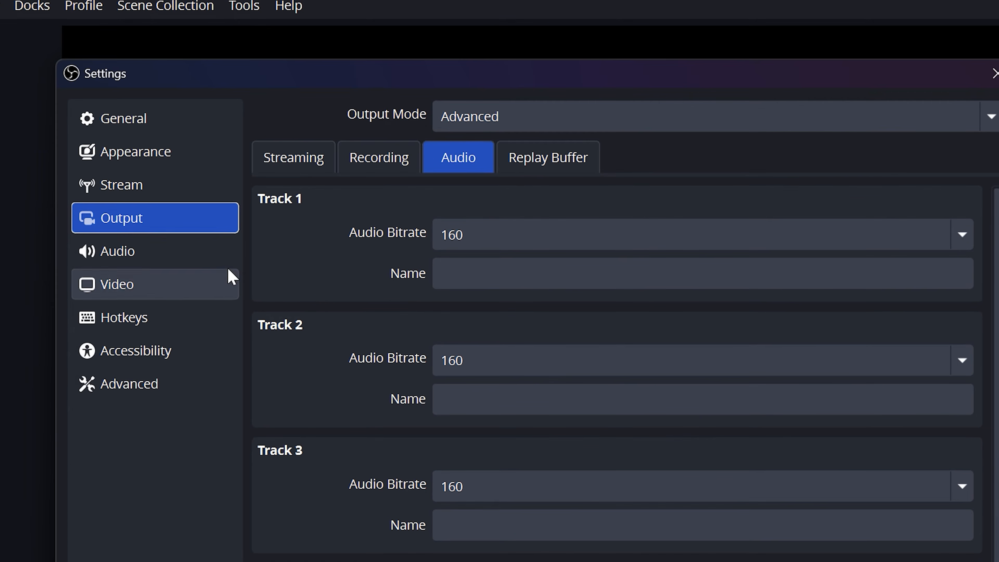
Step: Set the global Desktop Audio device to SteelSeries Sonar - Gaming and Desktop Audio 2 to SteelSeries Sonar - Chat
left_click(175, 256)
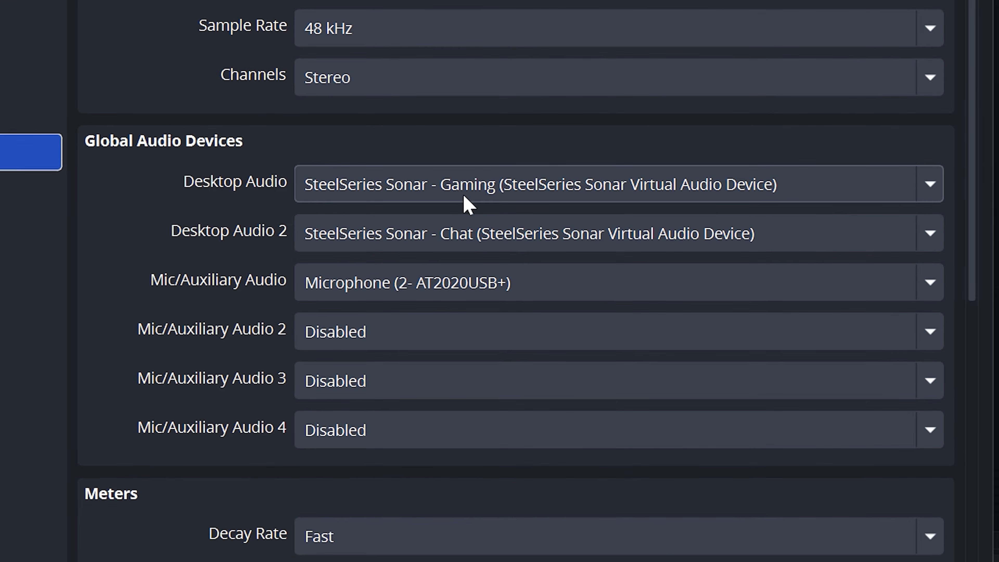
left_click(465, 196)
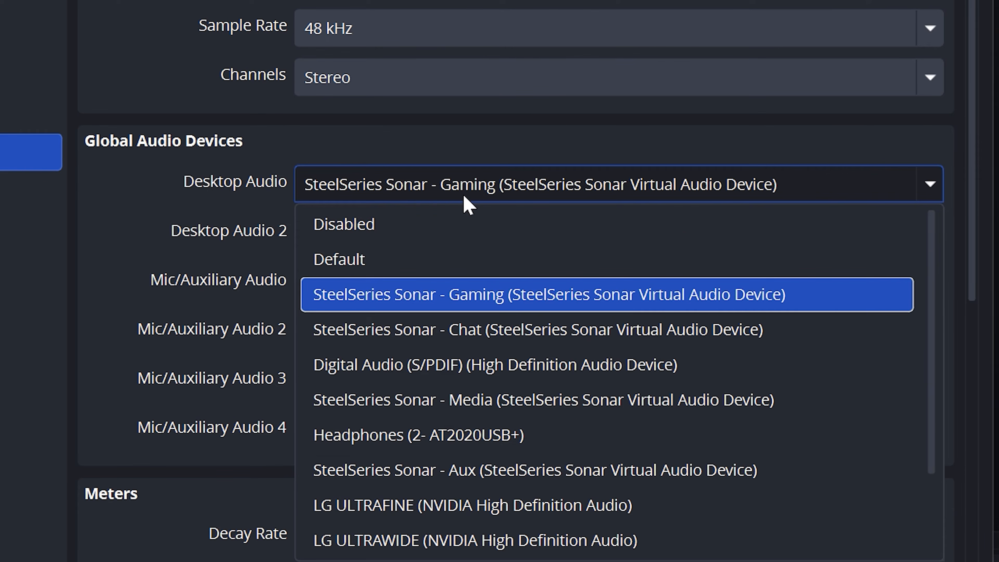
left_click(531, 382)
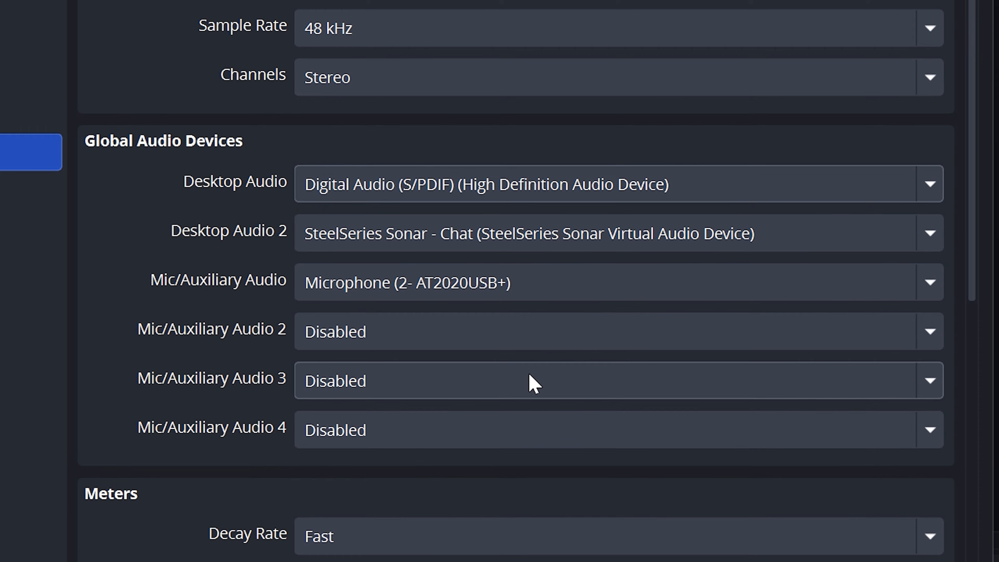
left_click(502, 199)
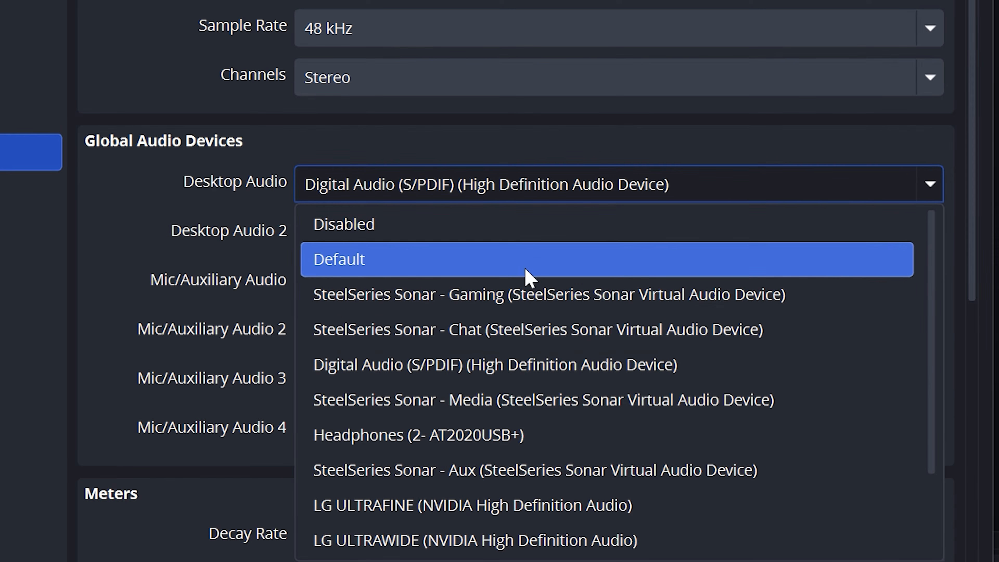
left_click(531, 305)
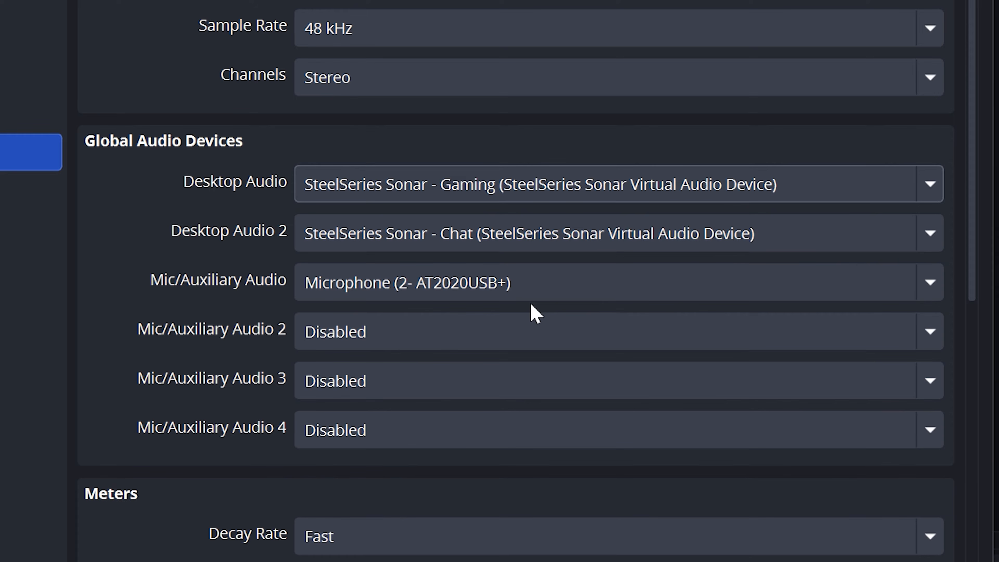
left_click(460, 247)
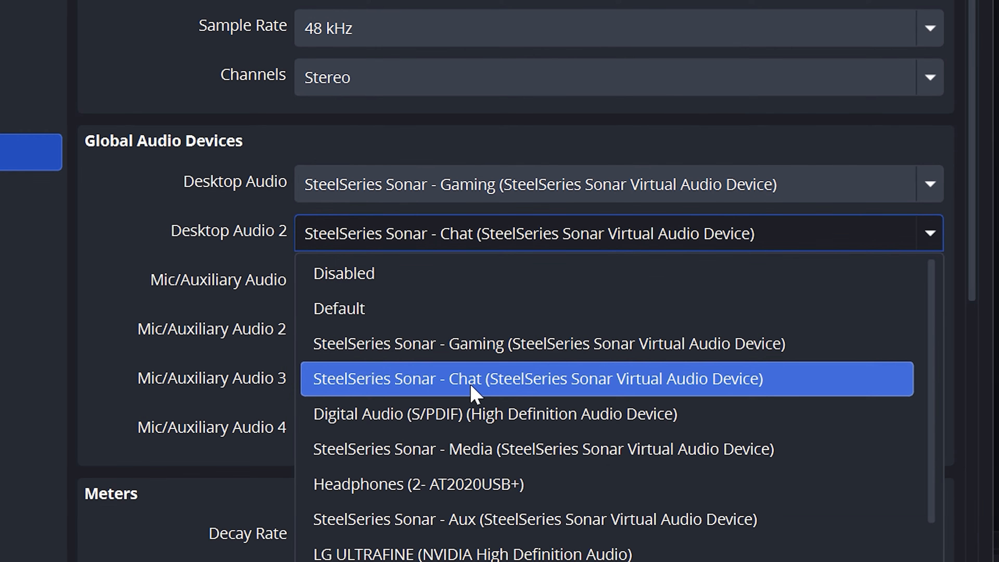
left_click(467, 394)
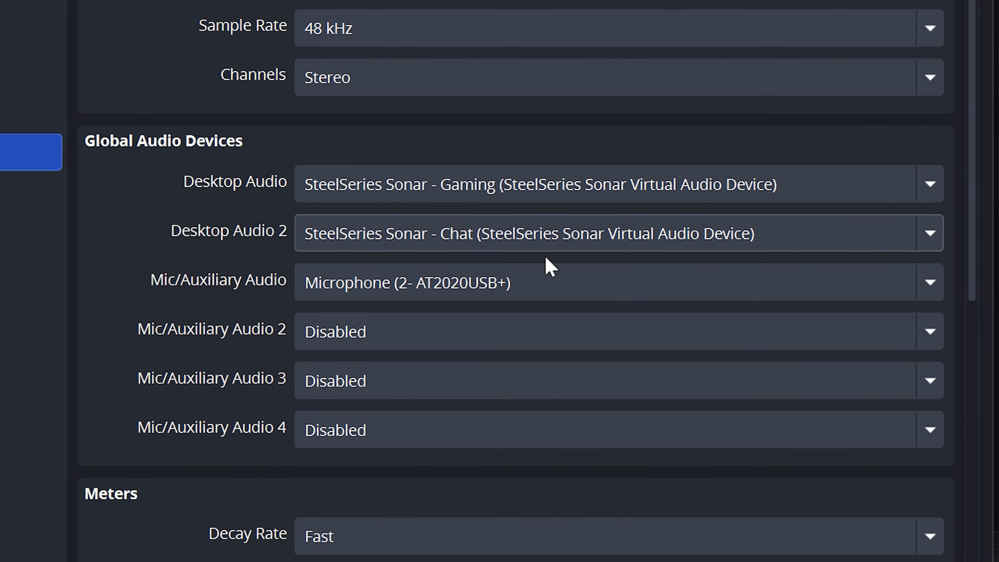
Step: Set the Mic/Auxiliary Audio device to Microphone (2- AT2020USB+) and apply the audio settings
left_click(536, 284)
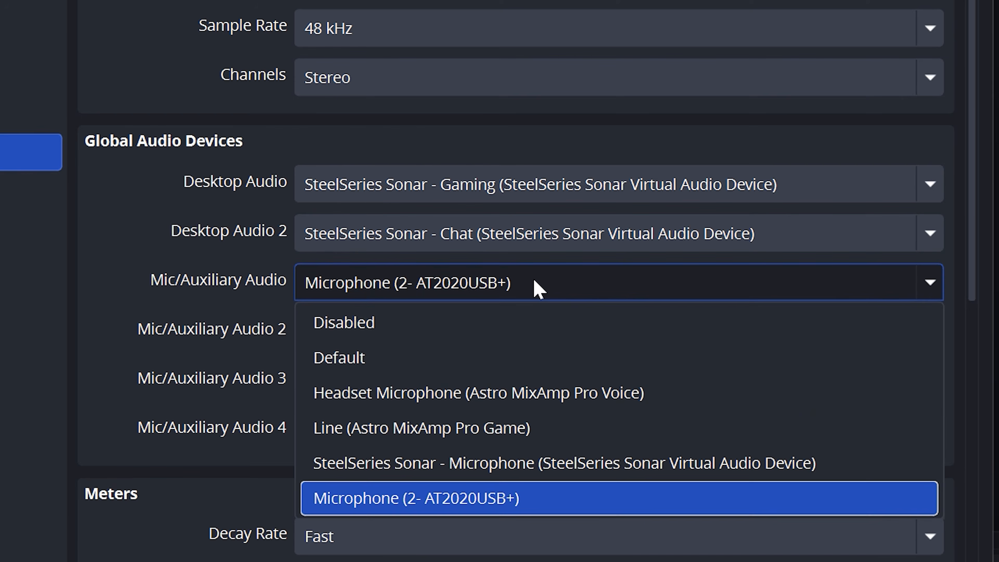
left_click(546, 501)
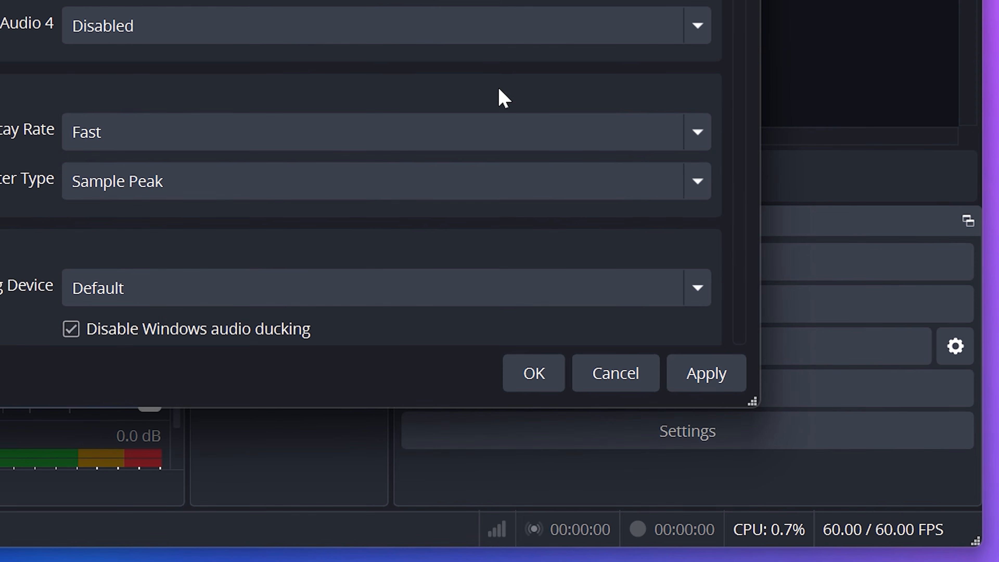
left_click(699, 382)
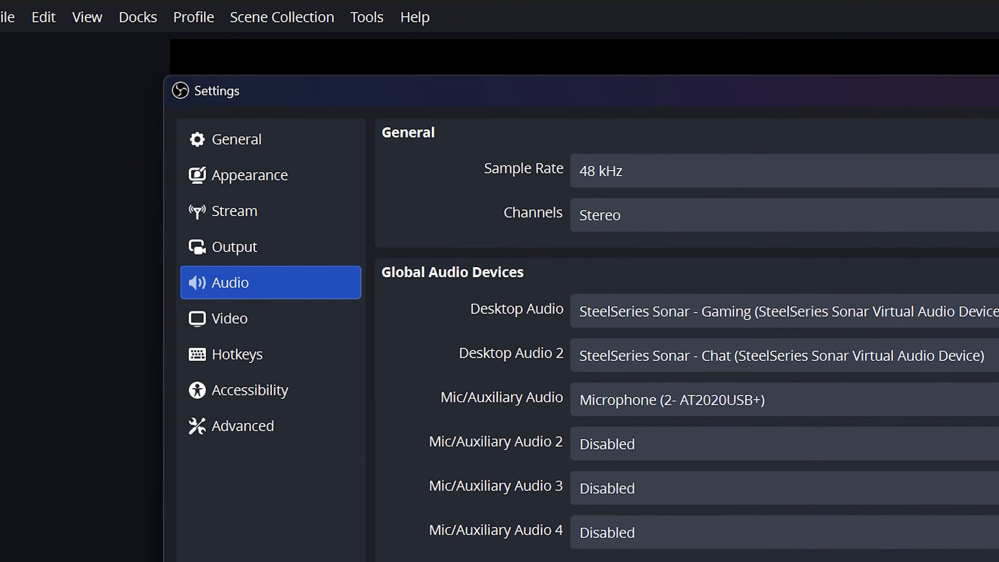
Step: Open the video settings for the base canvas resolution and check the monitor's resolution in the Windows display settings
left_click(306, 319)
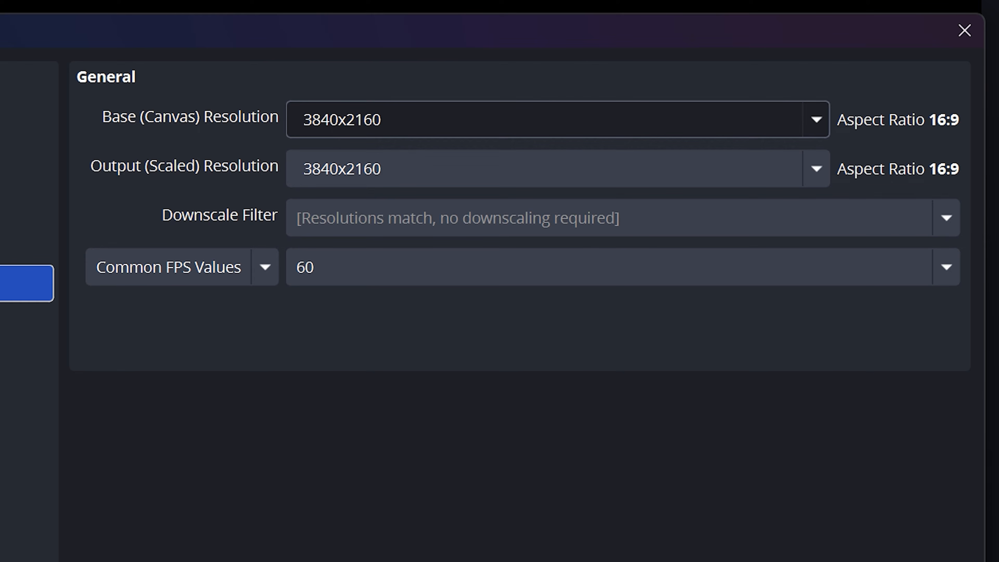
left_click(382, 119)
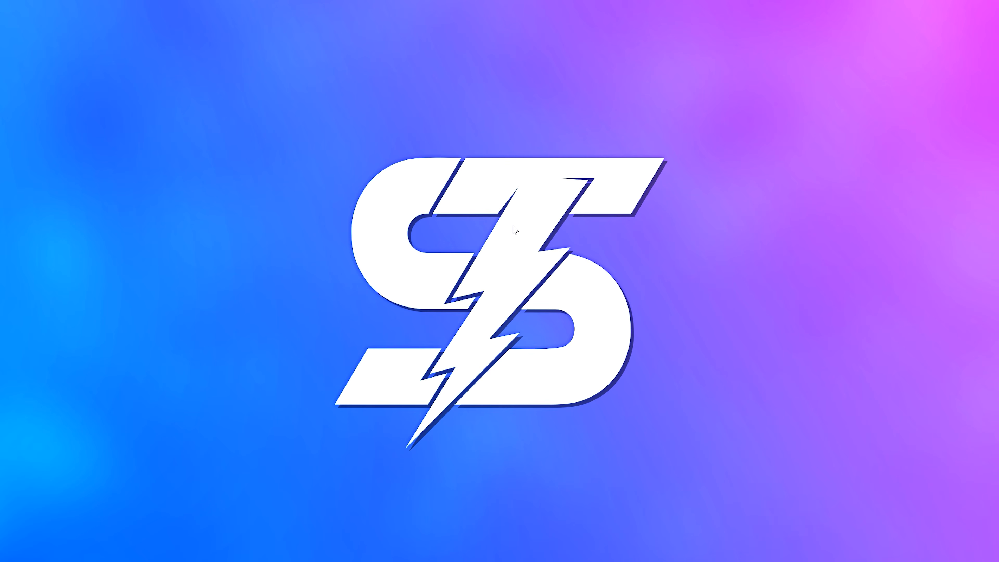
right_click(513, 226)
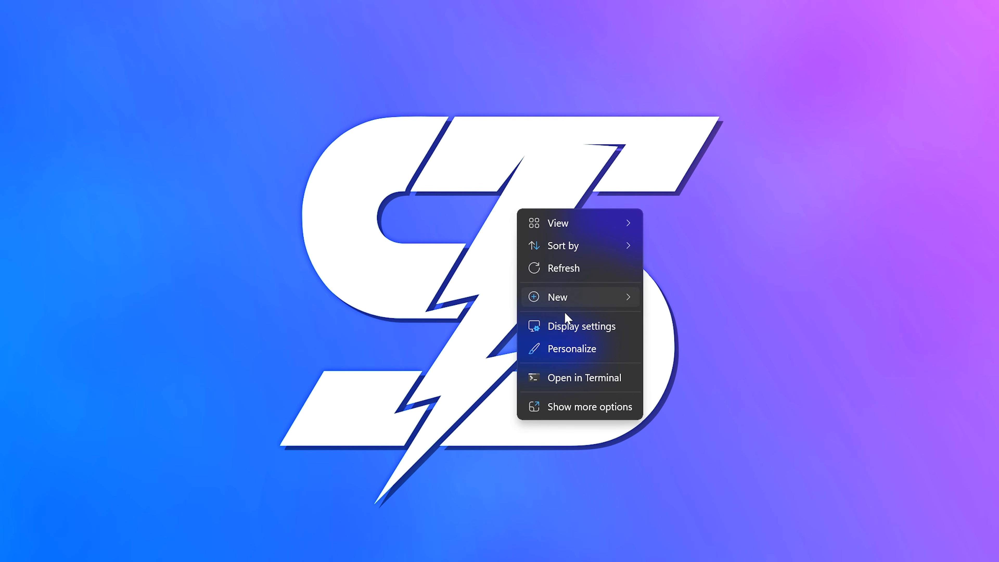
left_click(549, 317)
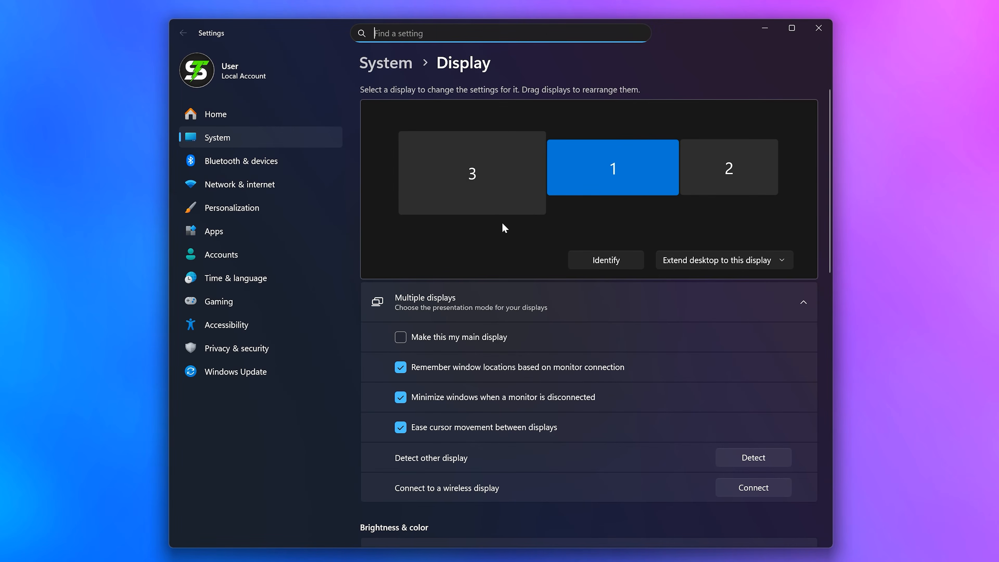
left_click(491, 189)
scroll(495, 201, "down", 12)
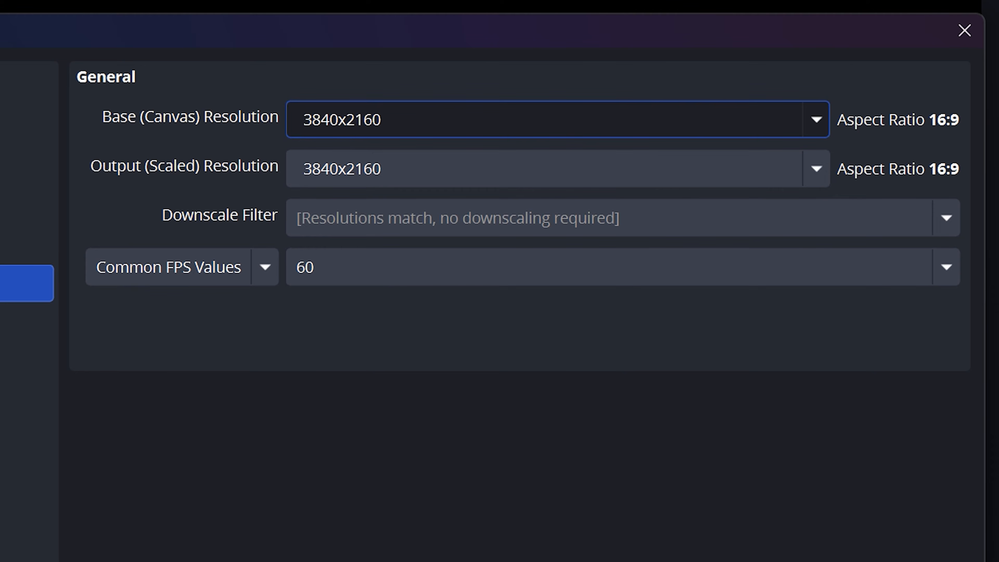
Step: Set the output (scaled) resolution to 1920x1080 in the OBS video settings
left_click(819, 174)
left_click(817, 173)
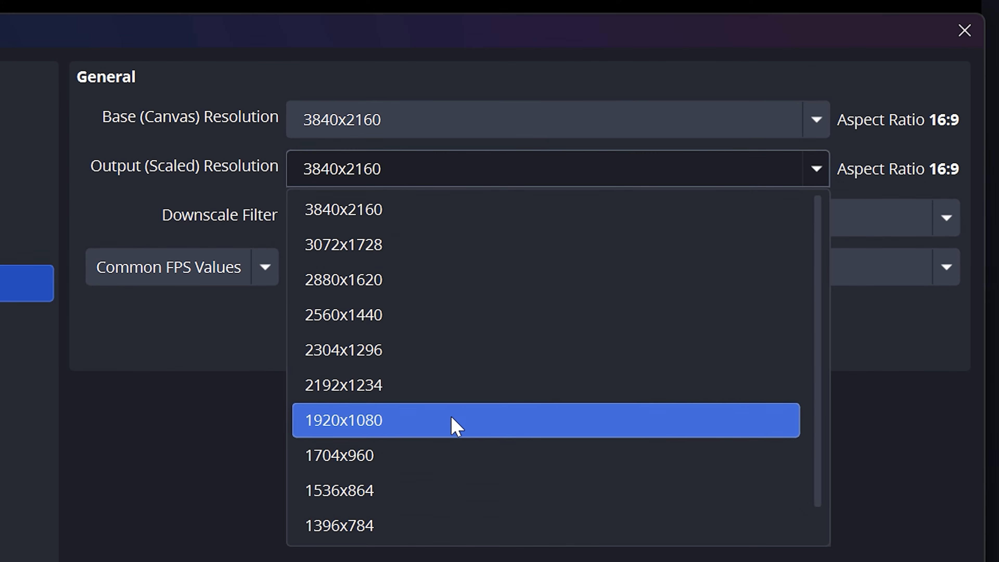
left_click(452, 422)
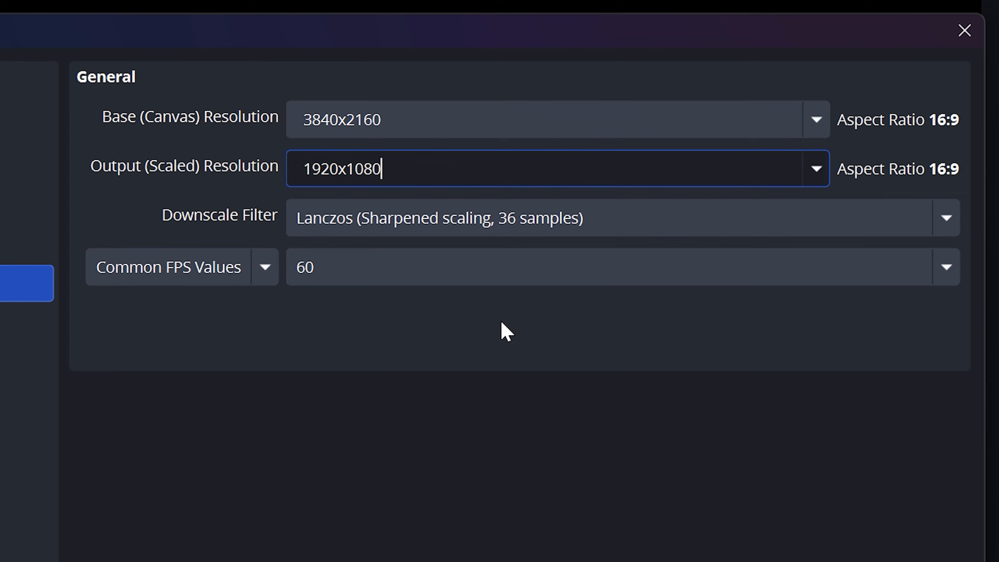
Step: Choose Lanczos (Sharpened scaling, 36 samples) as the downscale filter and Common FPS Values as the frame-rate type
left_click(608, 225)
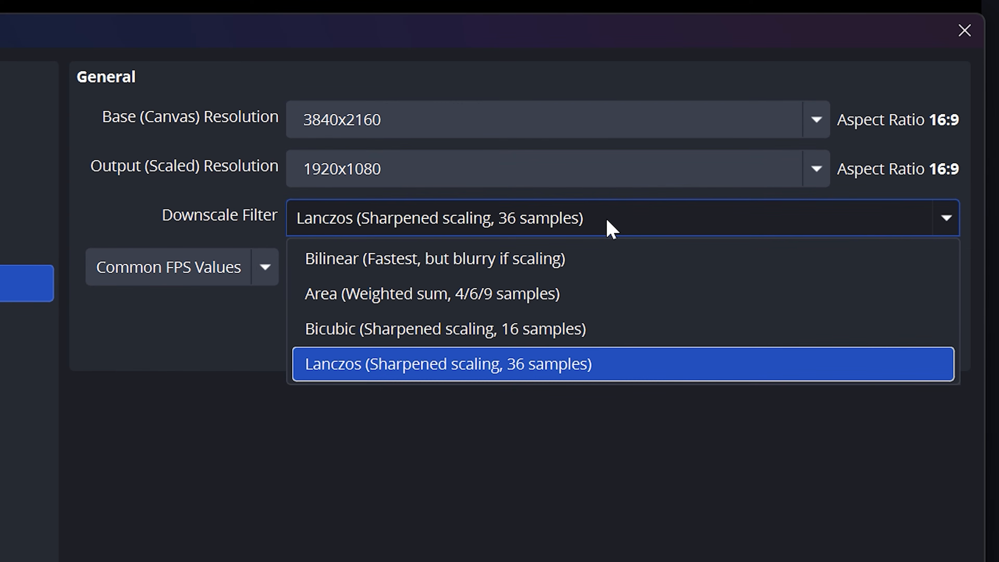
left_click(609, 366)
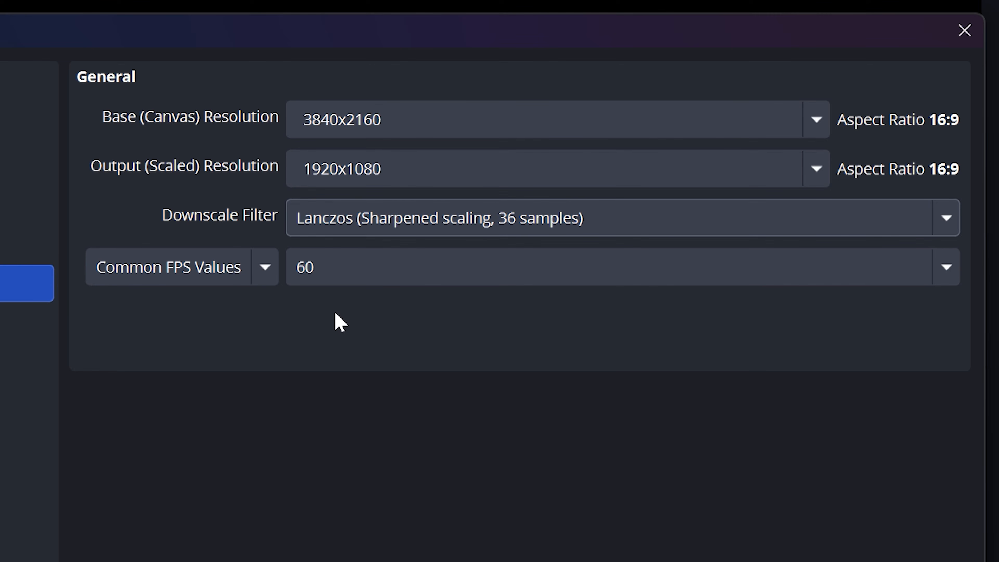
left_click(263, 272)
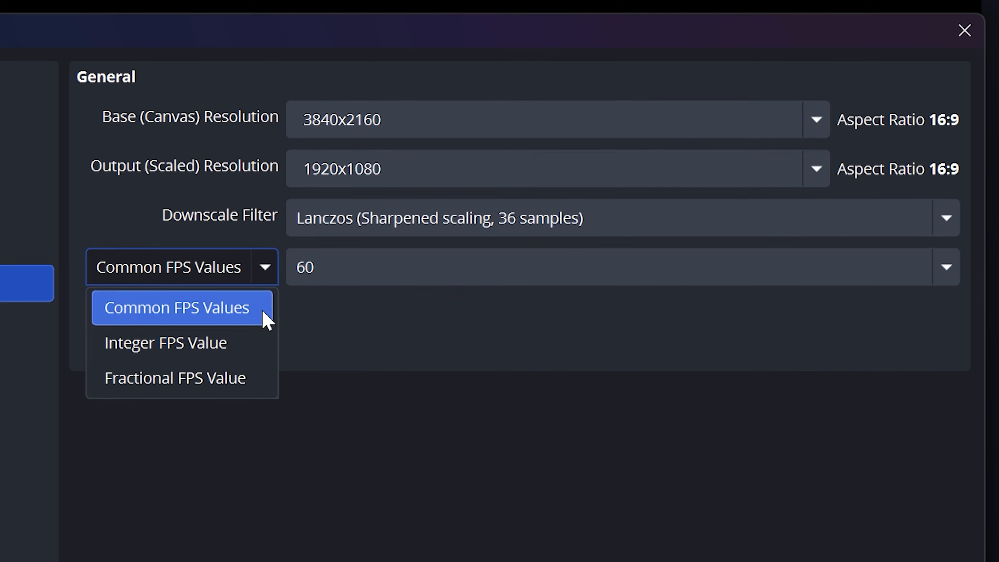
left_click(334, 319)
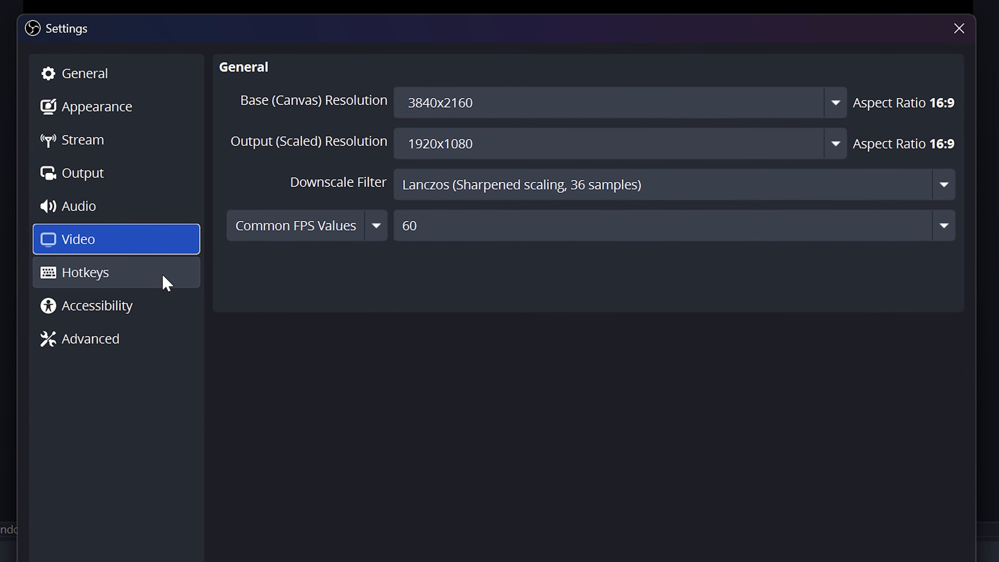
Step: Filter the hotkeys by "streaming" and assign Ctrl + Shift + 7 to both Start Streaming and Stop Streaming
left_click(166, 281)
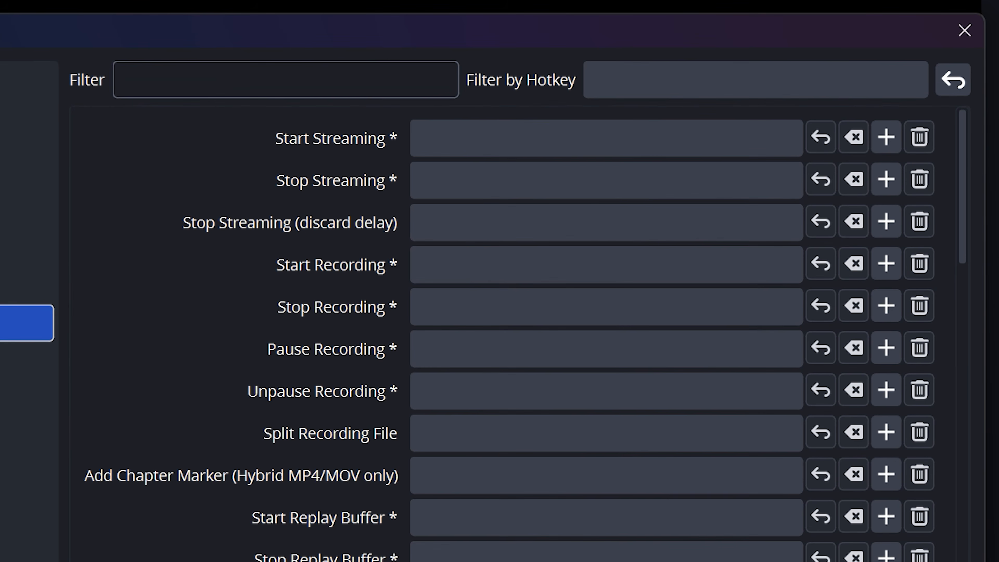
left_click(286, 80)
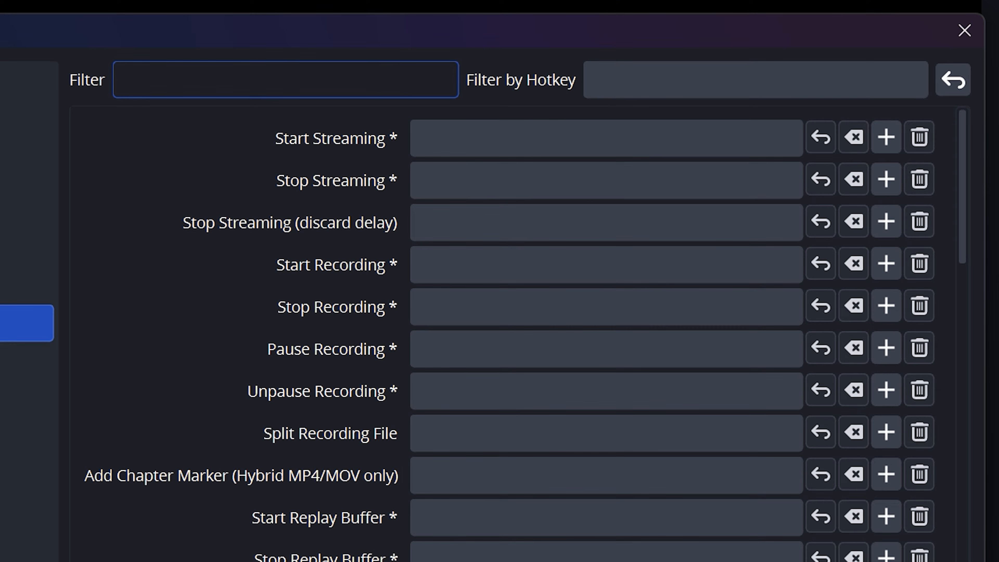
type("streaming")
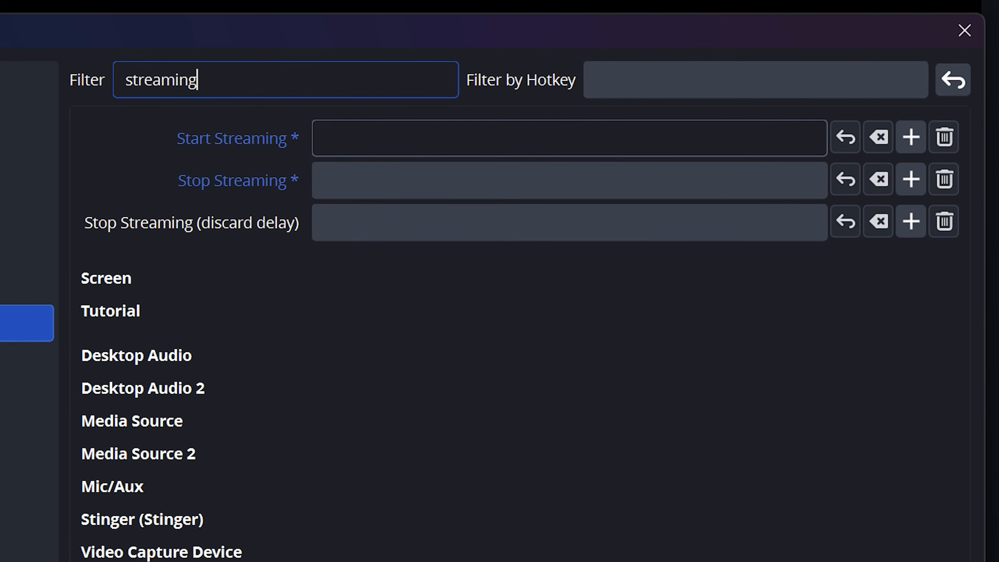
left_click(569, 138)
key("ctrl+shift+7")
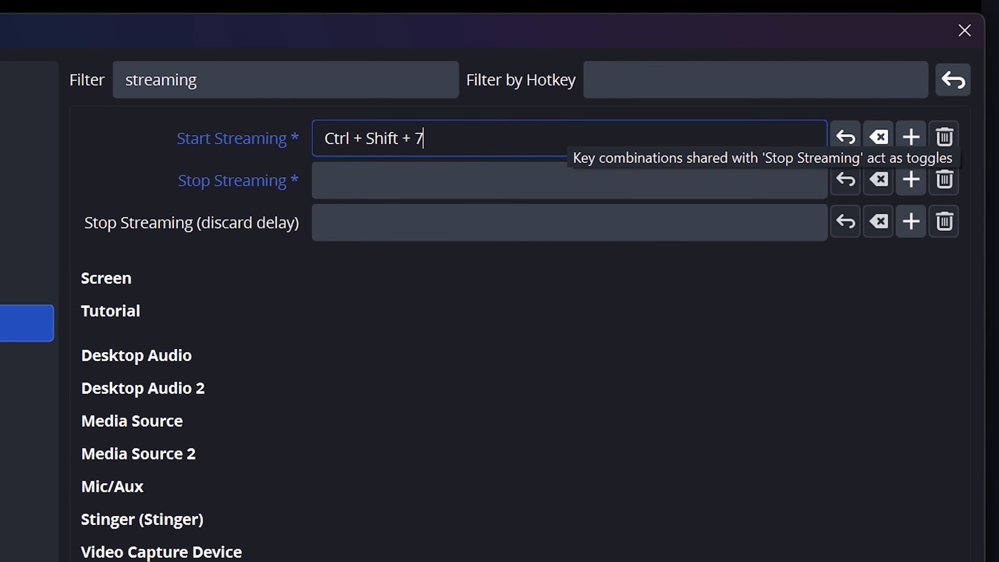
left_click(566, 180)
key("ctrl+shift+7")
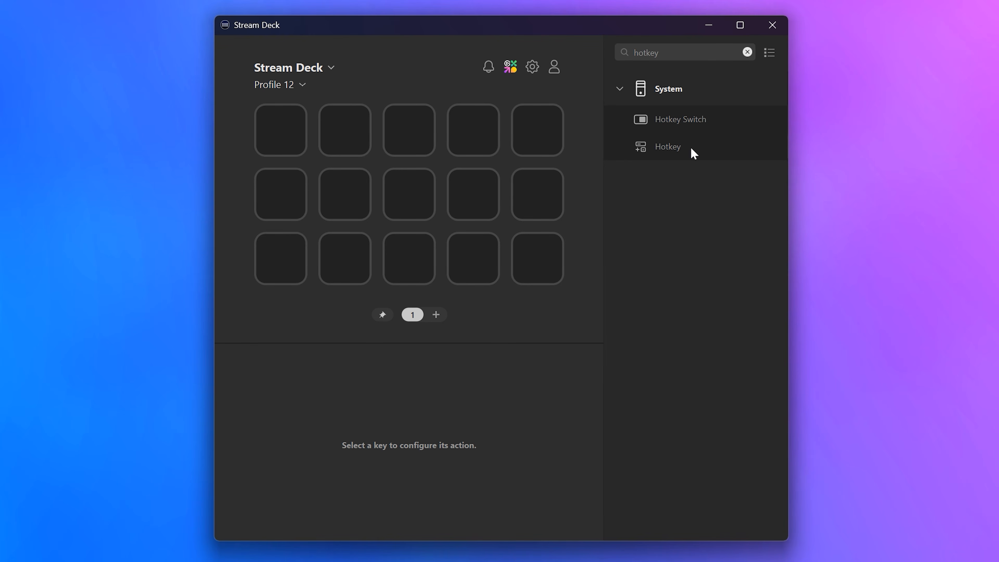
Step: Switch to Stream Deck to place a Hotkey action on the centre key, and apply the hotkey settings in OBS
left_click_drag(691, 149, 409, 194)
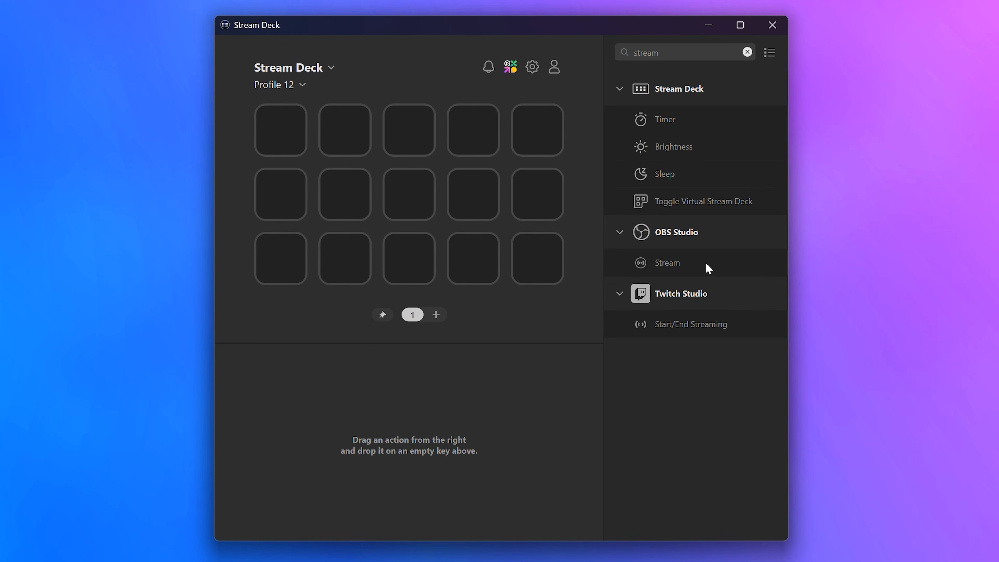
left_click_drag(704, 262, 415, 196)
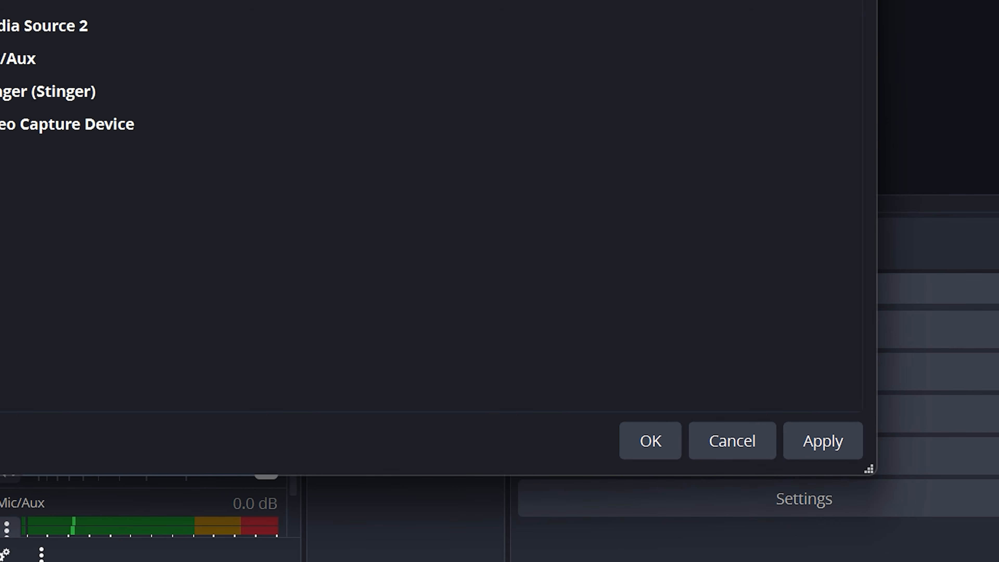
left_click(807, 437)
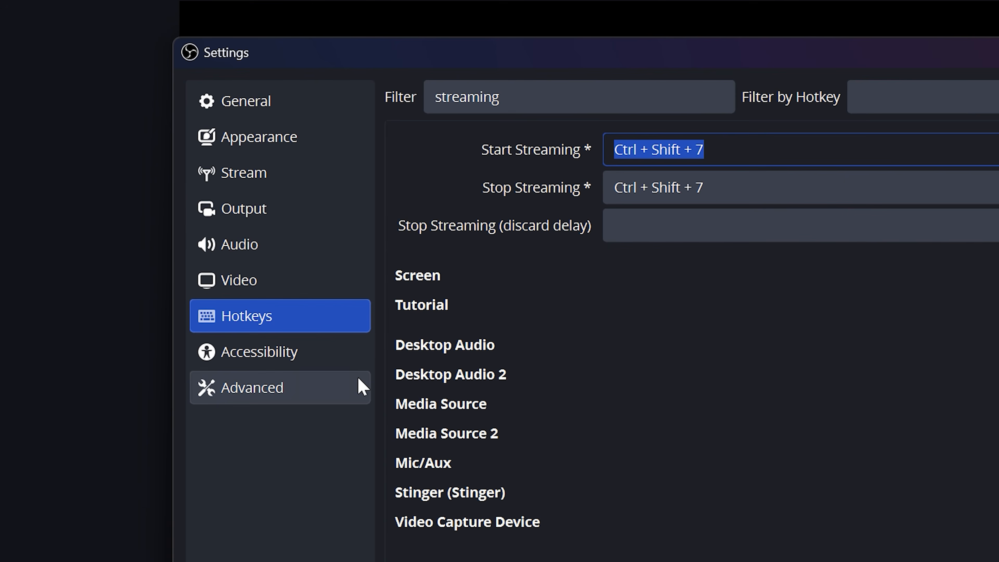
Step: Set the video color range to Limited in the advanced settings
left_click(318, 387)
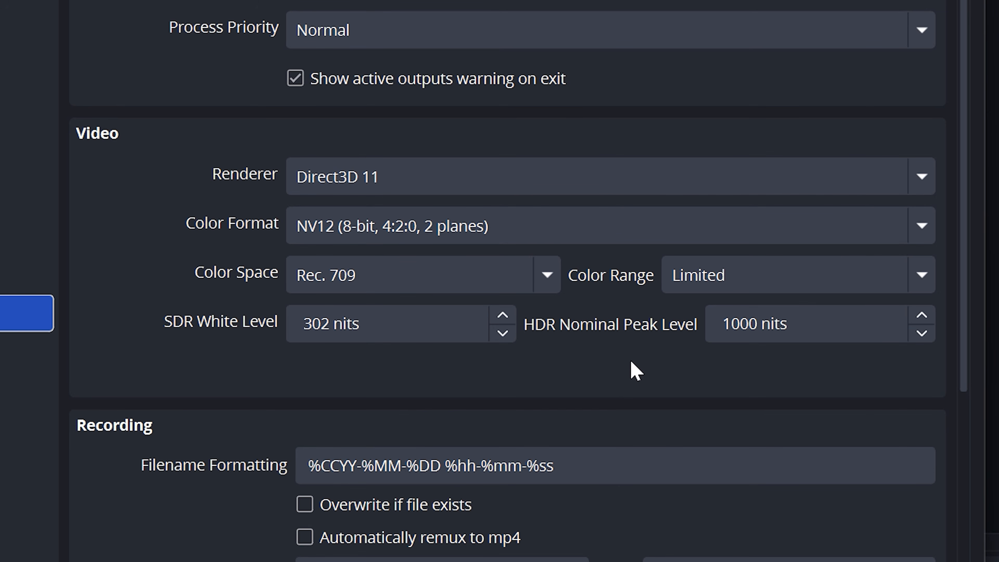
left_click(920, 274)
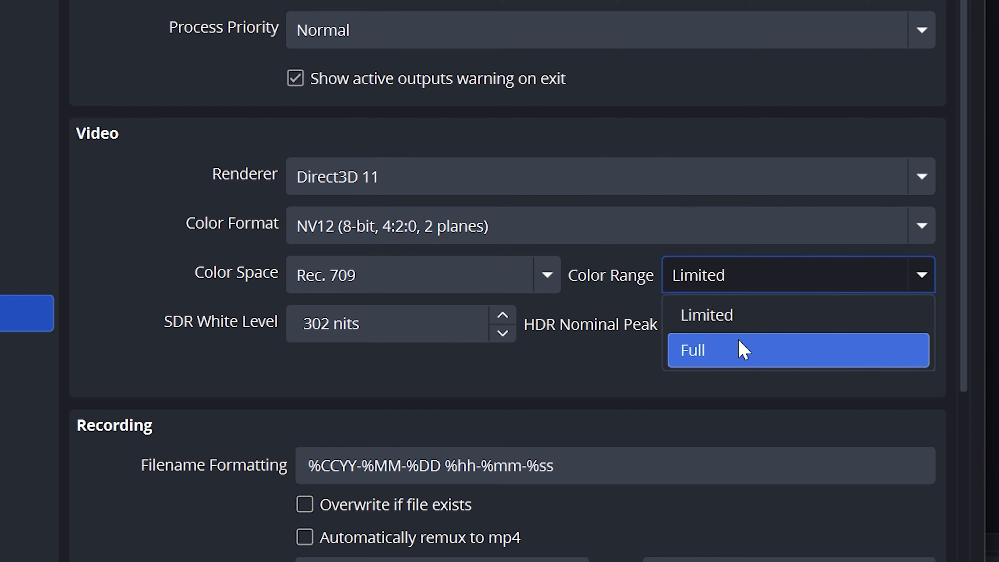
left_click(751, 317)
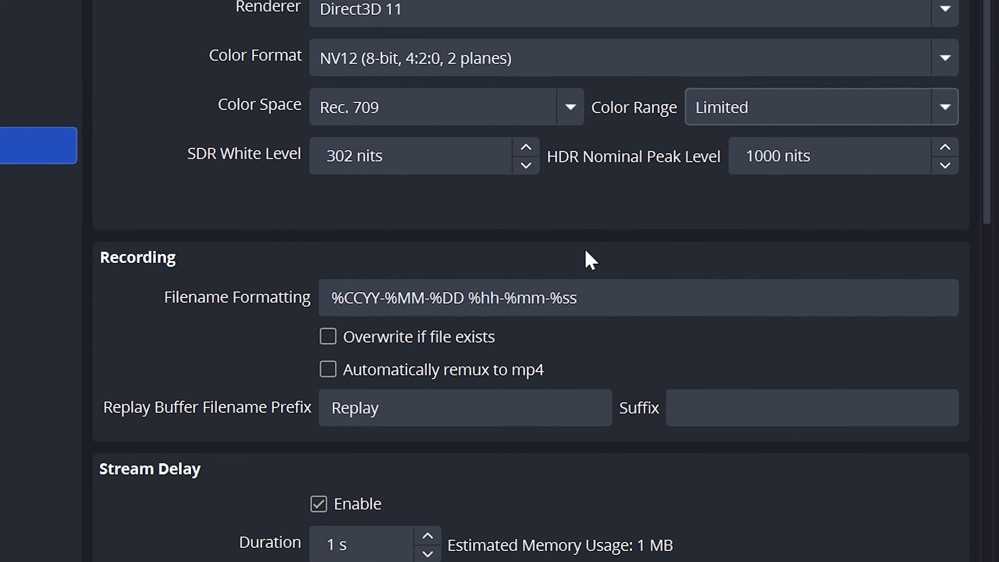
Step: Disable the stream delay, apply the advanced settings and close the settings dialog
scroll(560, 427, "down", 5)
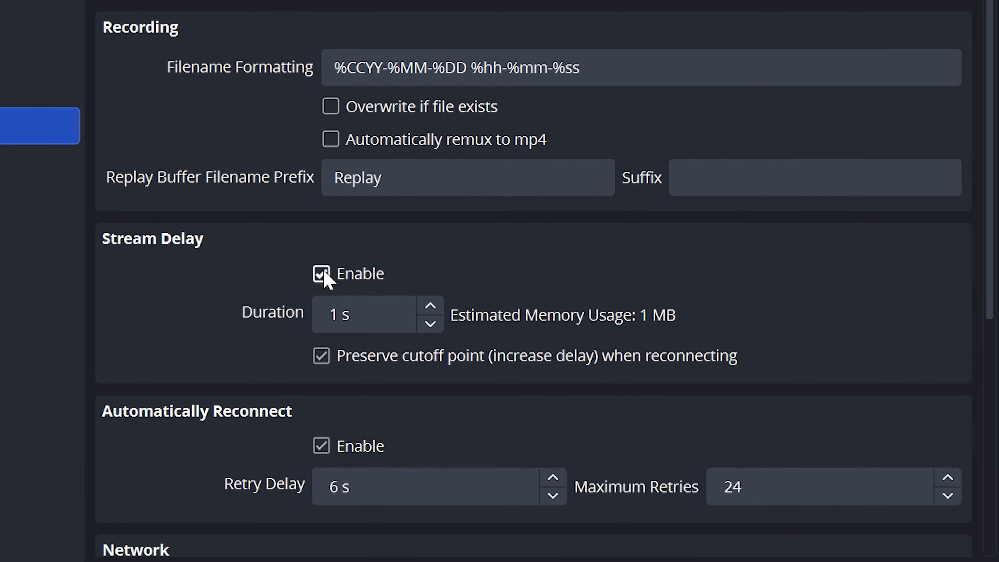
left_click(321, 275)
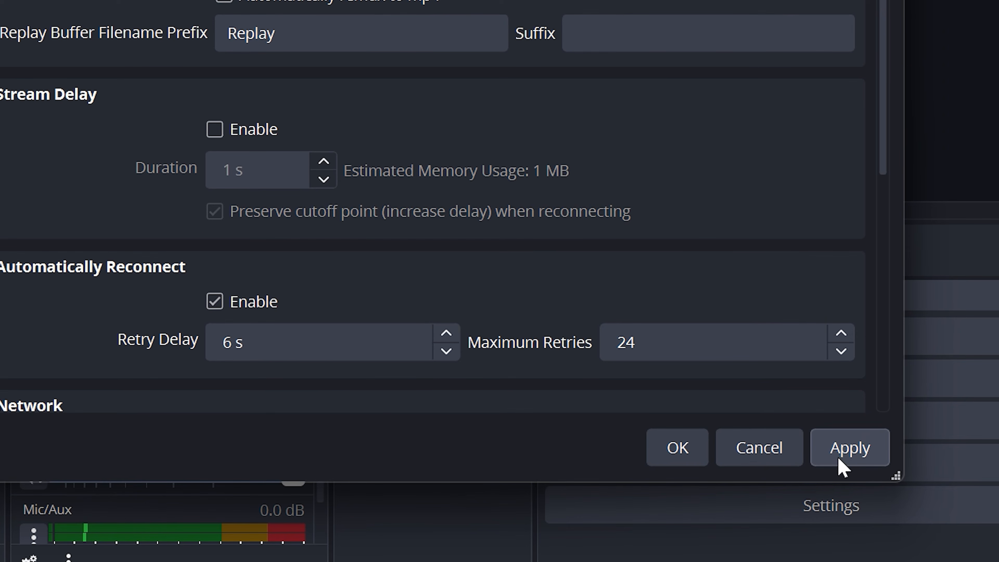
left_click(838, 459)
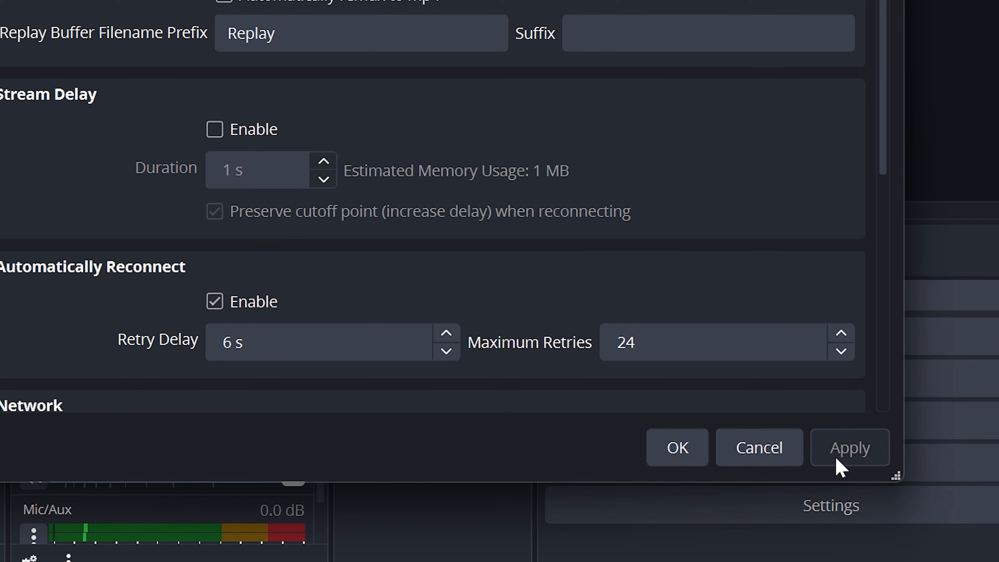
left_click(685, 462)
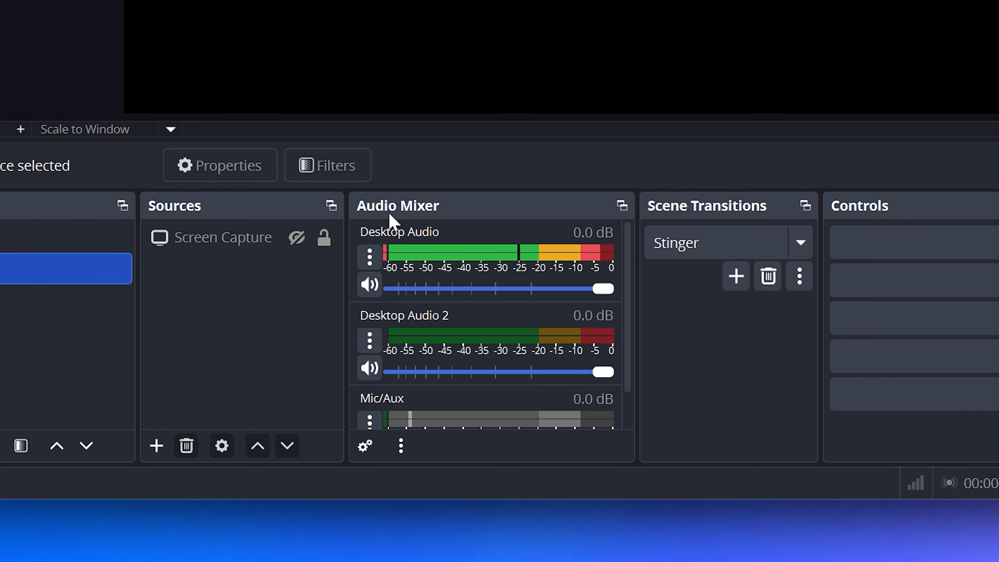
Step: Toggle Track 2 for Desktop Audio 2 in the Advanced Audio Properties and close the dialog
left_click(369, 257)
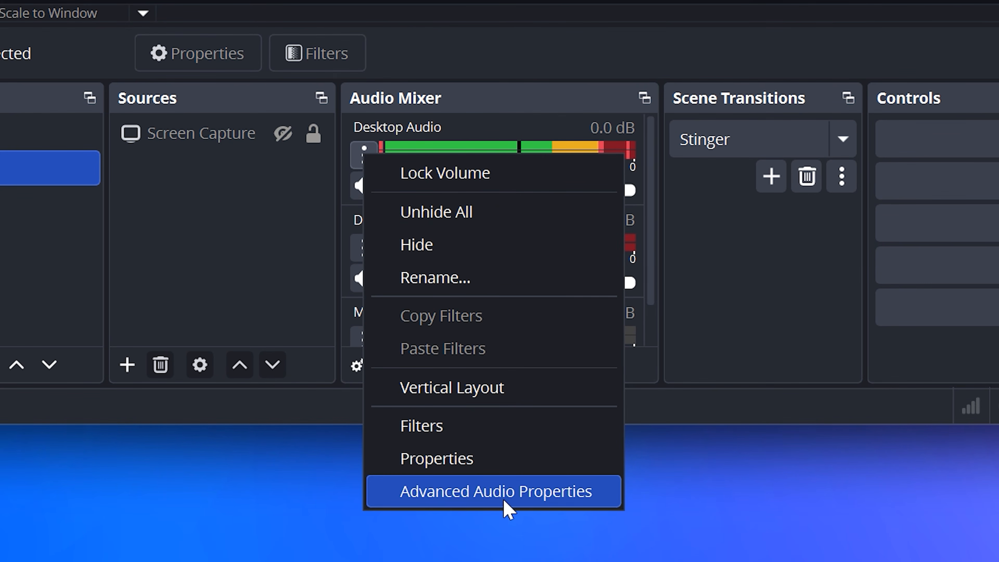
left_click(507, 510)
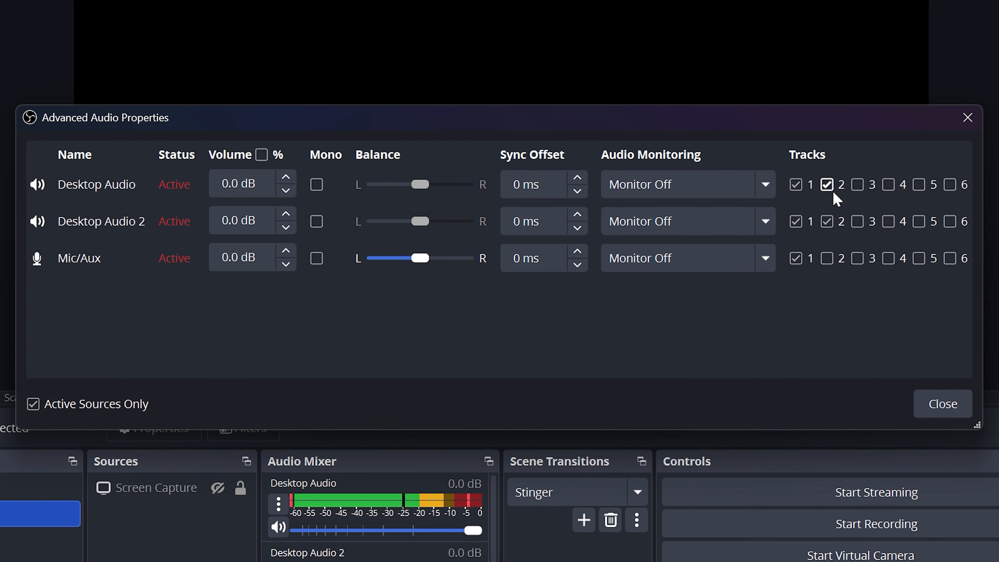
left_click(830, 221)
left_click(931, 406)
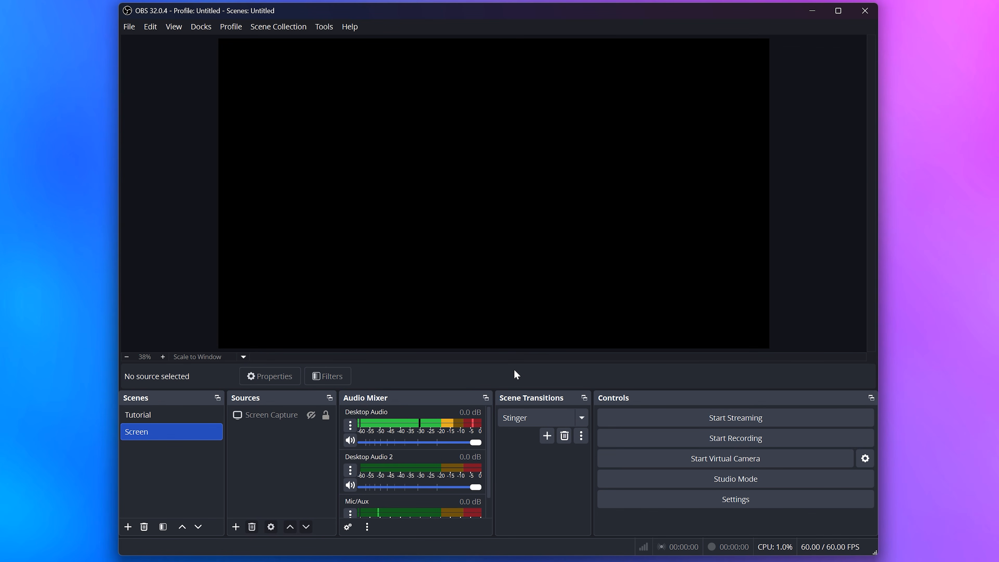